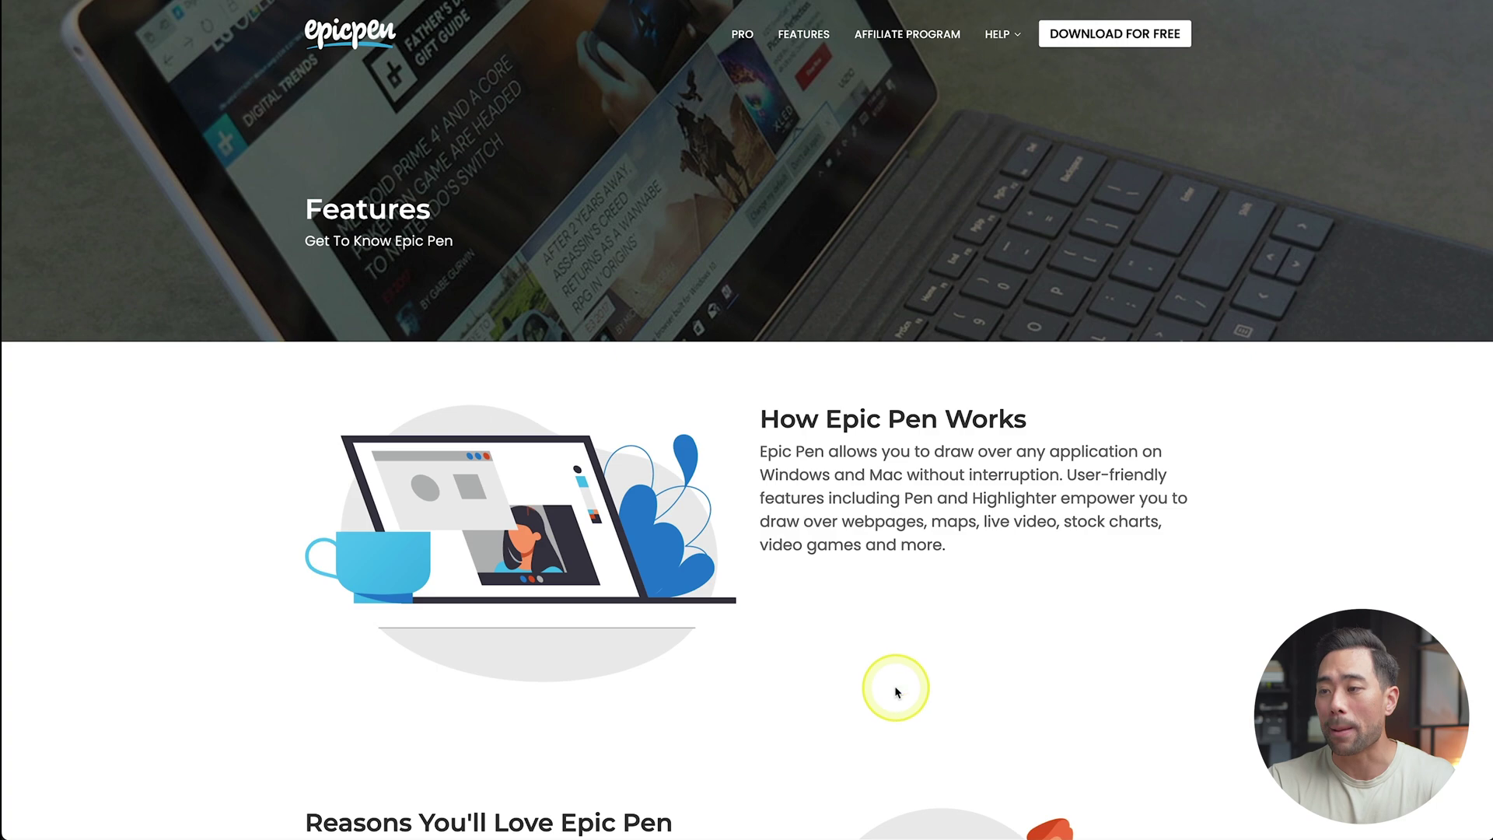
Look through the Epic Pen Features page, including the Everything You Can Do section
scroll(896, 690, "down", 12)
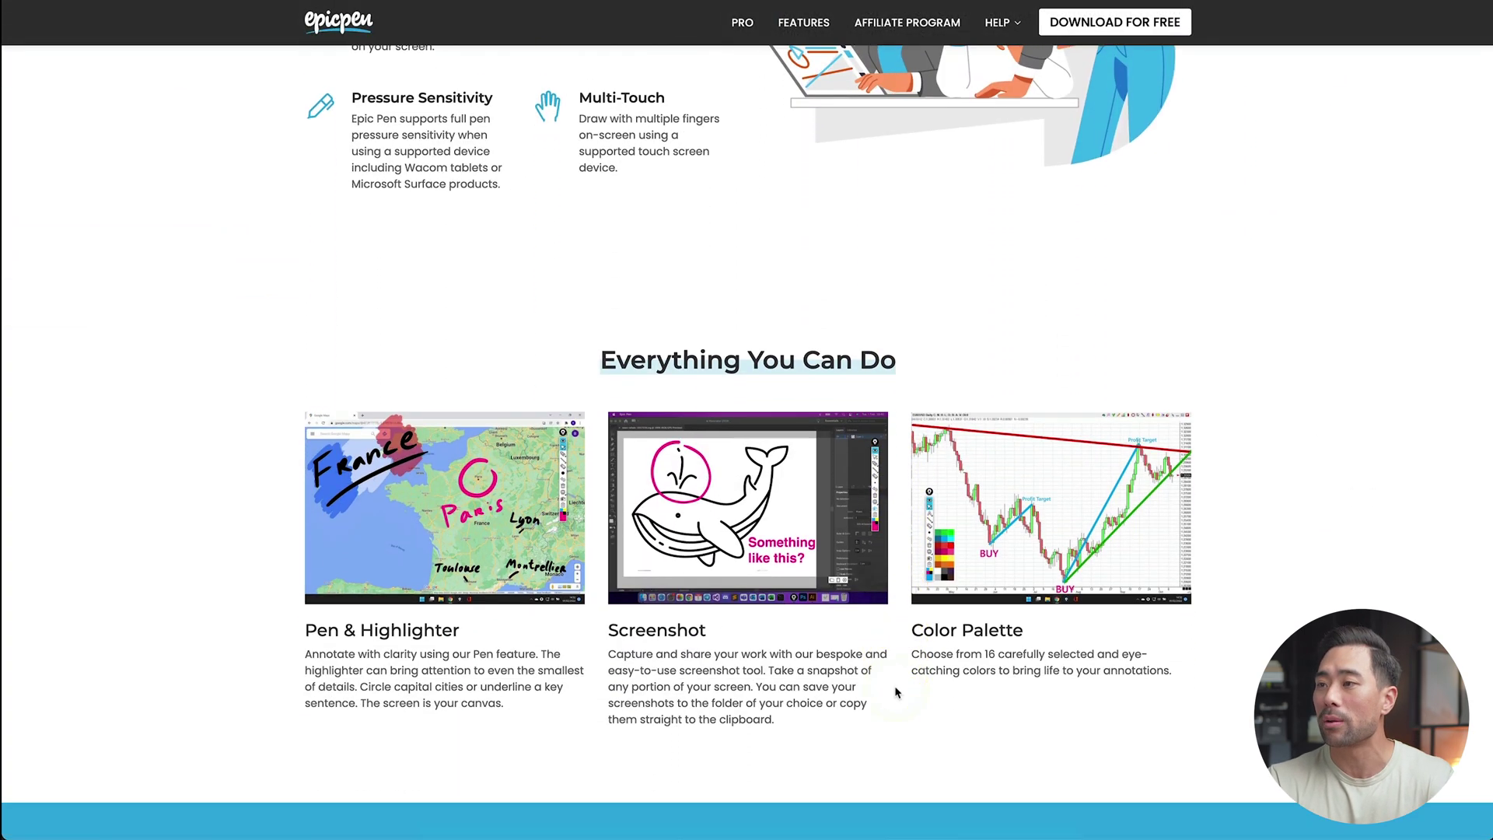
scroll(896, 690, "down", 3)
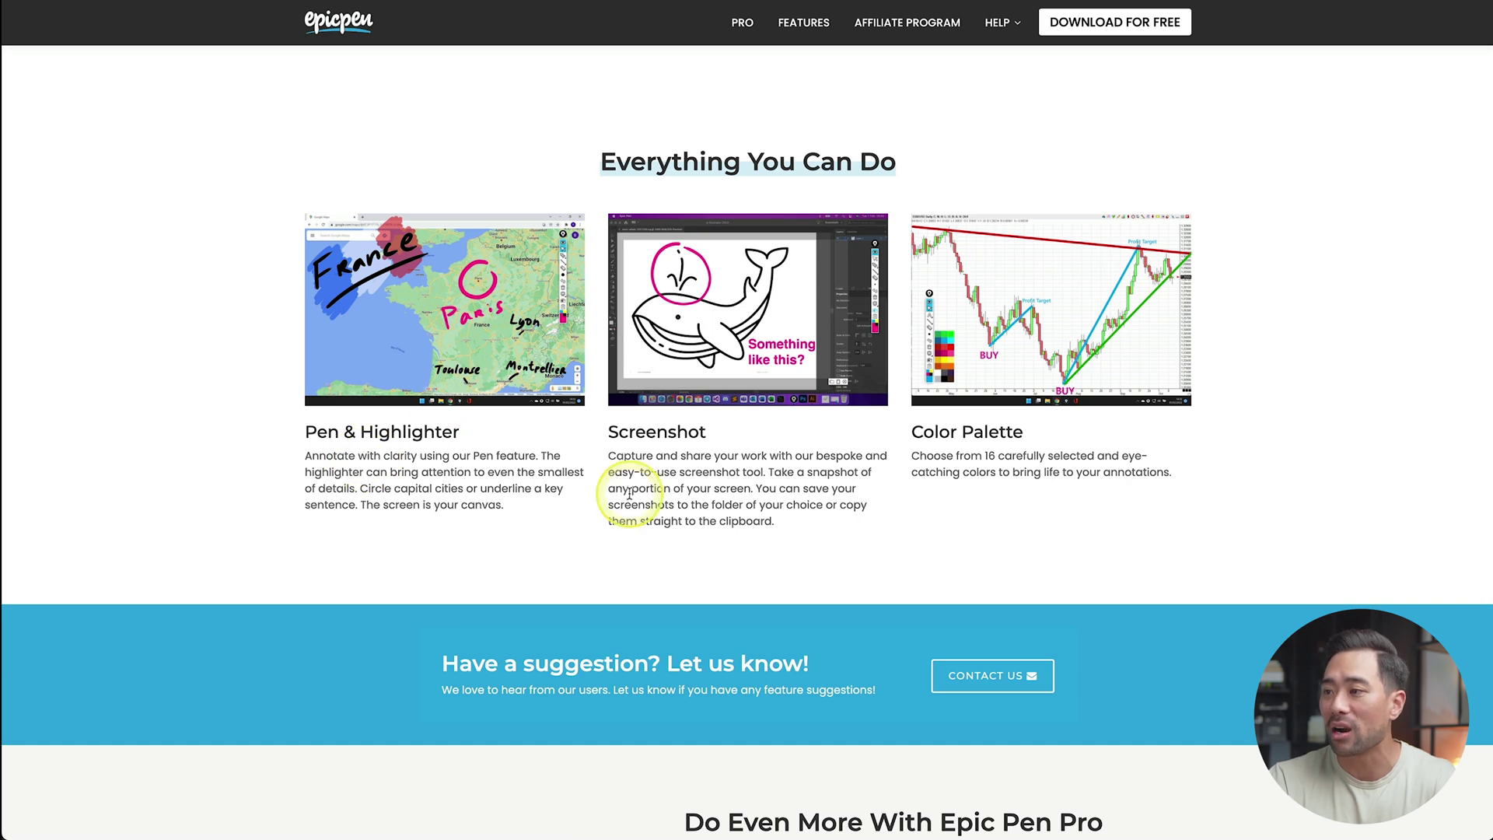
scroll(630, 493, "down", 7)
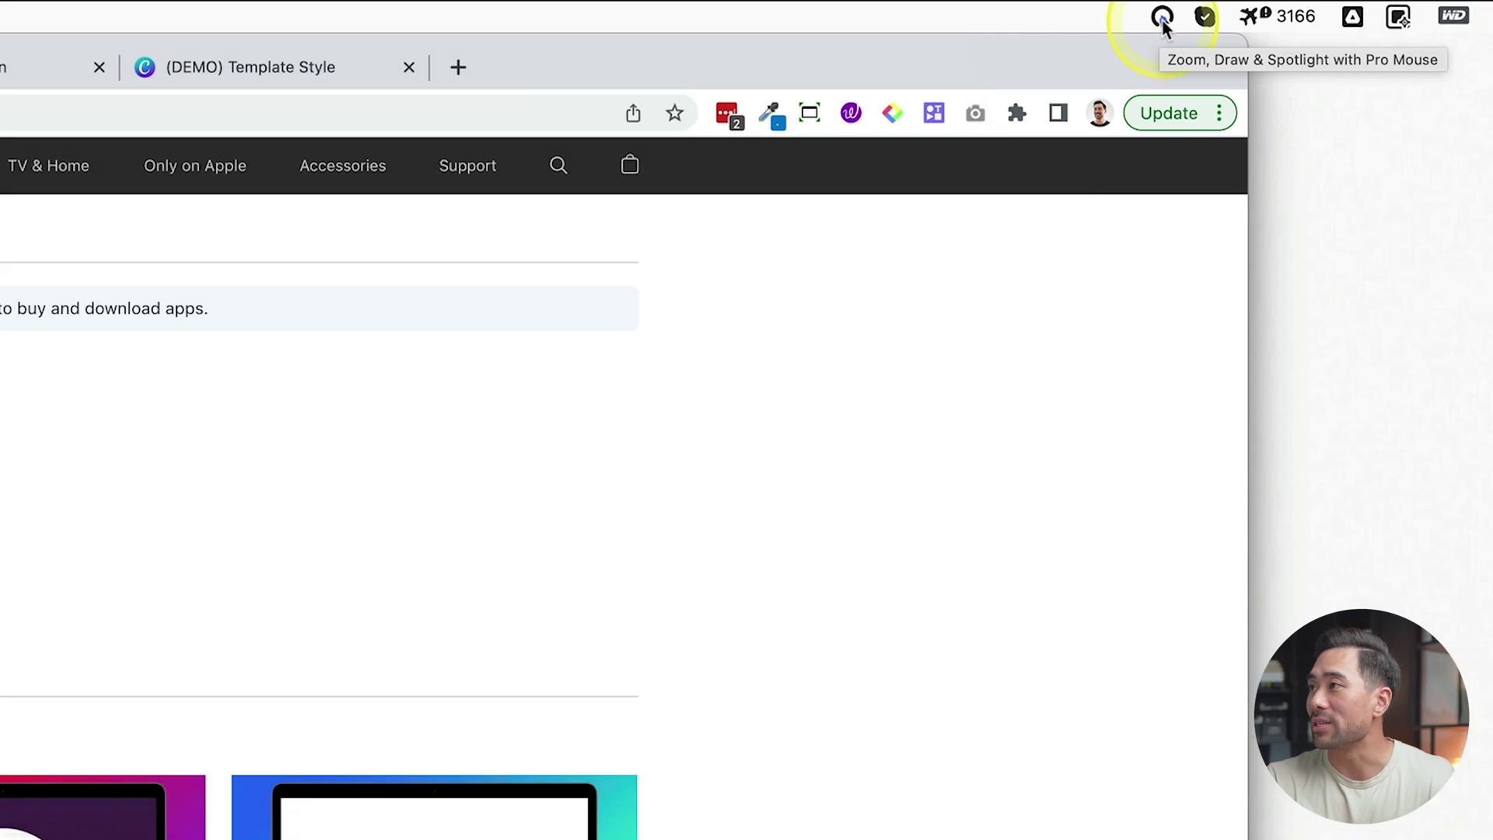
Open the Pro Mouse preferences and look through the Shortcuts, Mouse Halo, Zoom, Spotlight and Drawing settings
left_click(1162, 18)
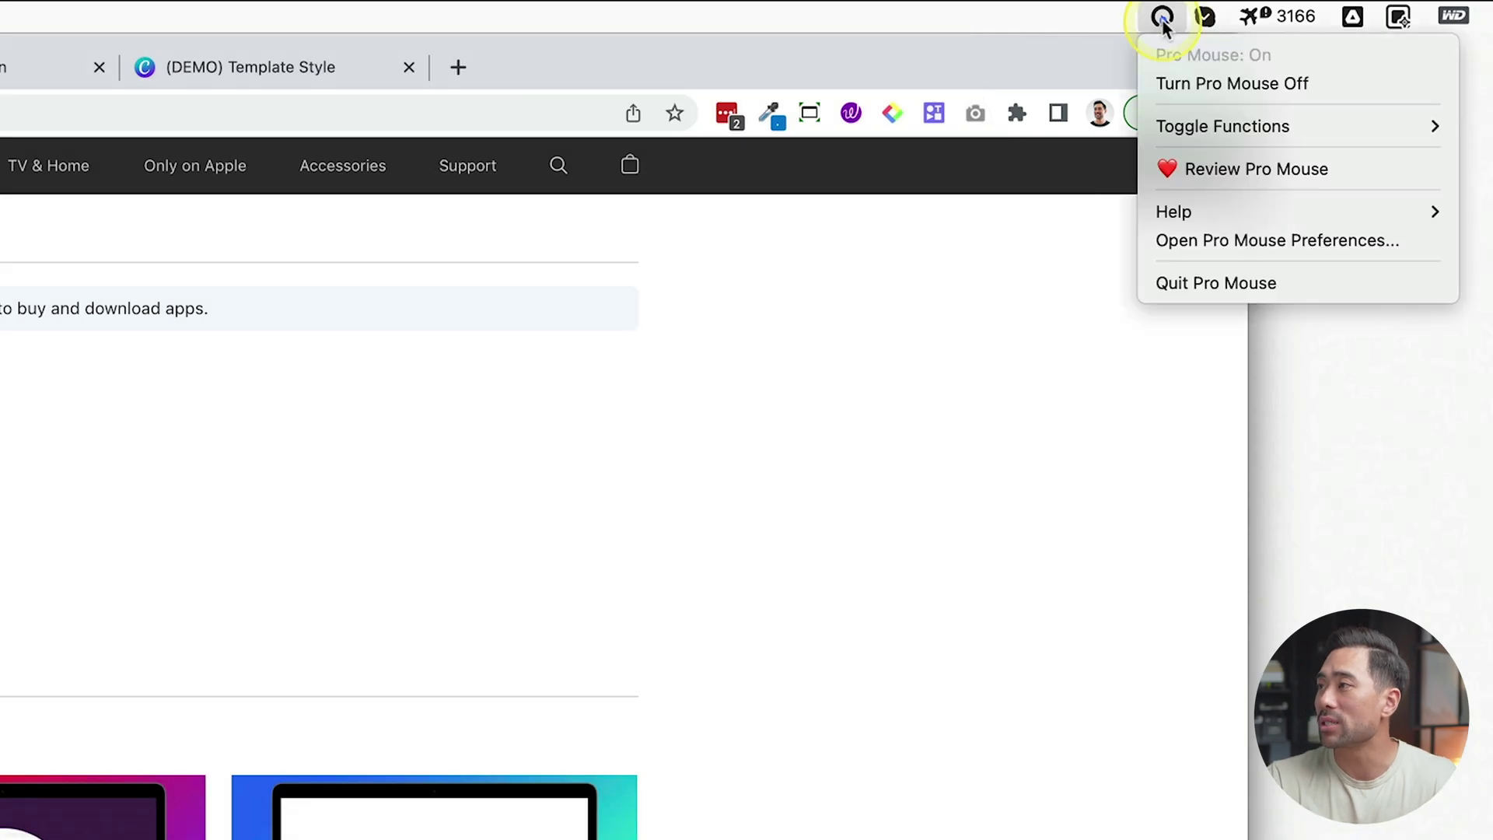
left_click(1252, 241)
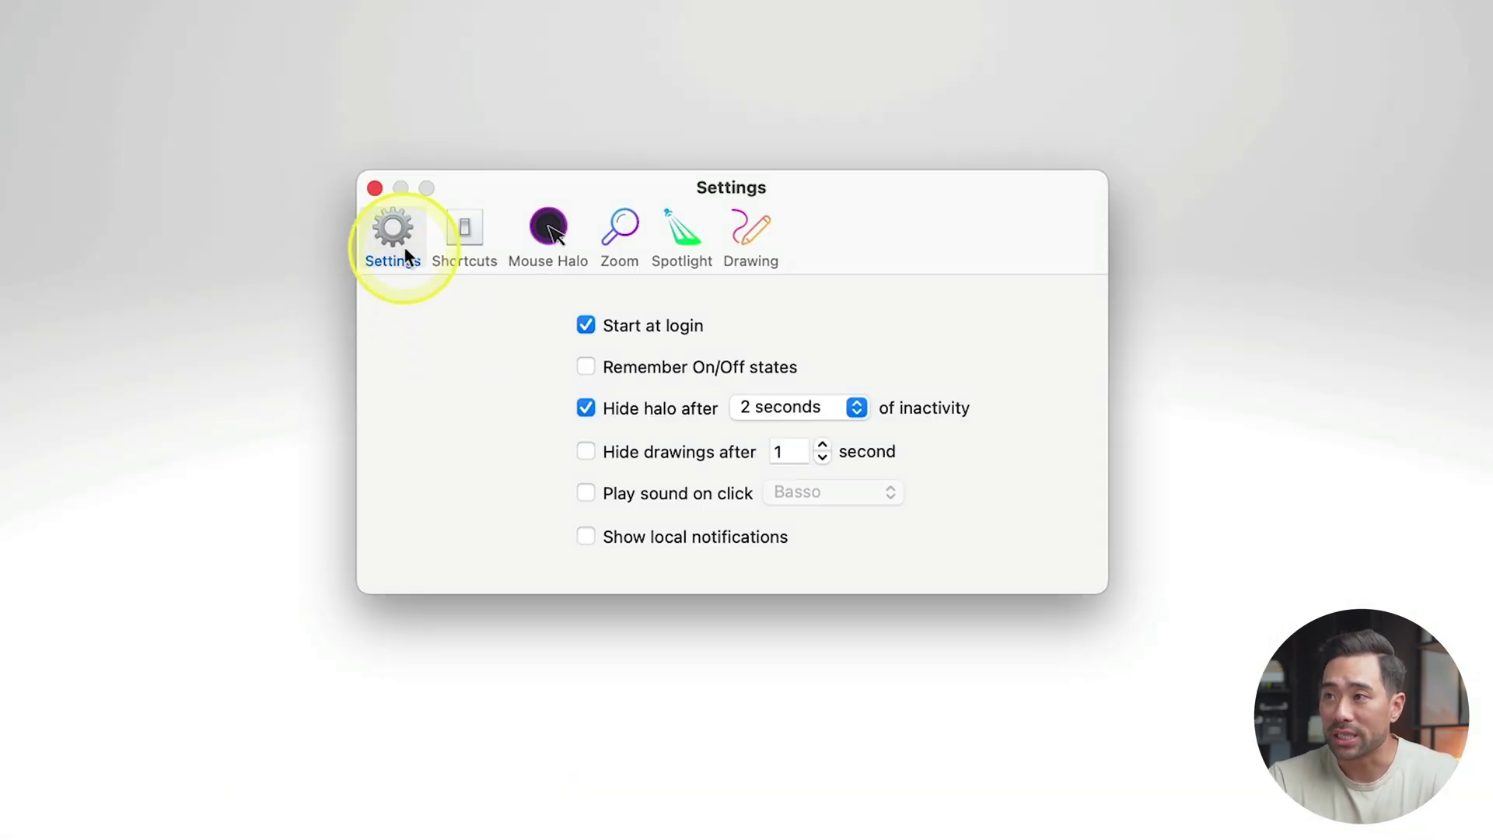
left_click(467, 239)
left_click(547, 230)
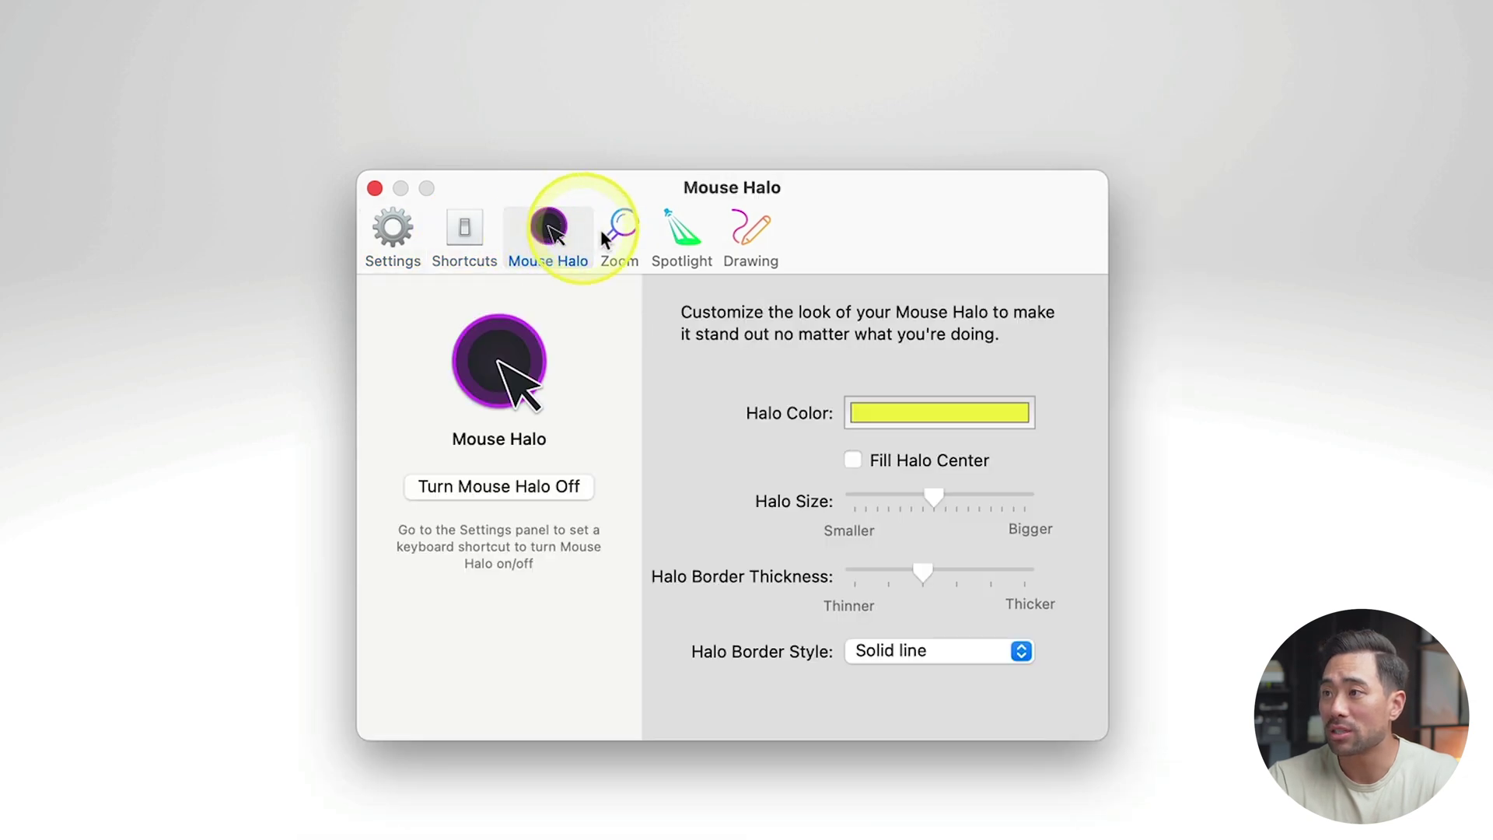
left_click(620, 230)
left_click(682, 231)
left_click(762, 249)
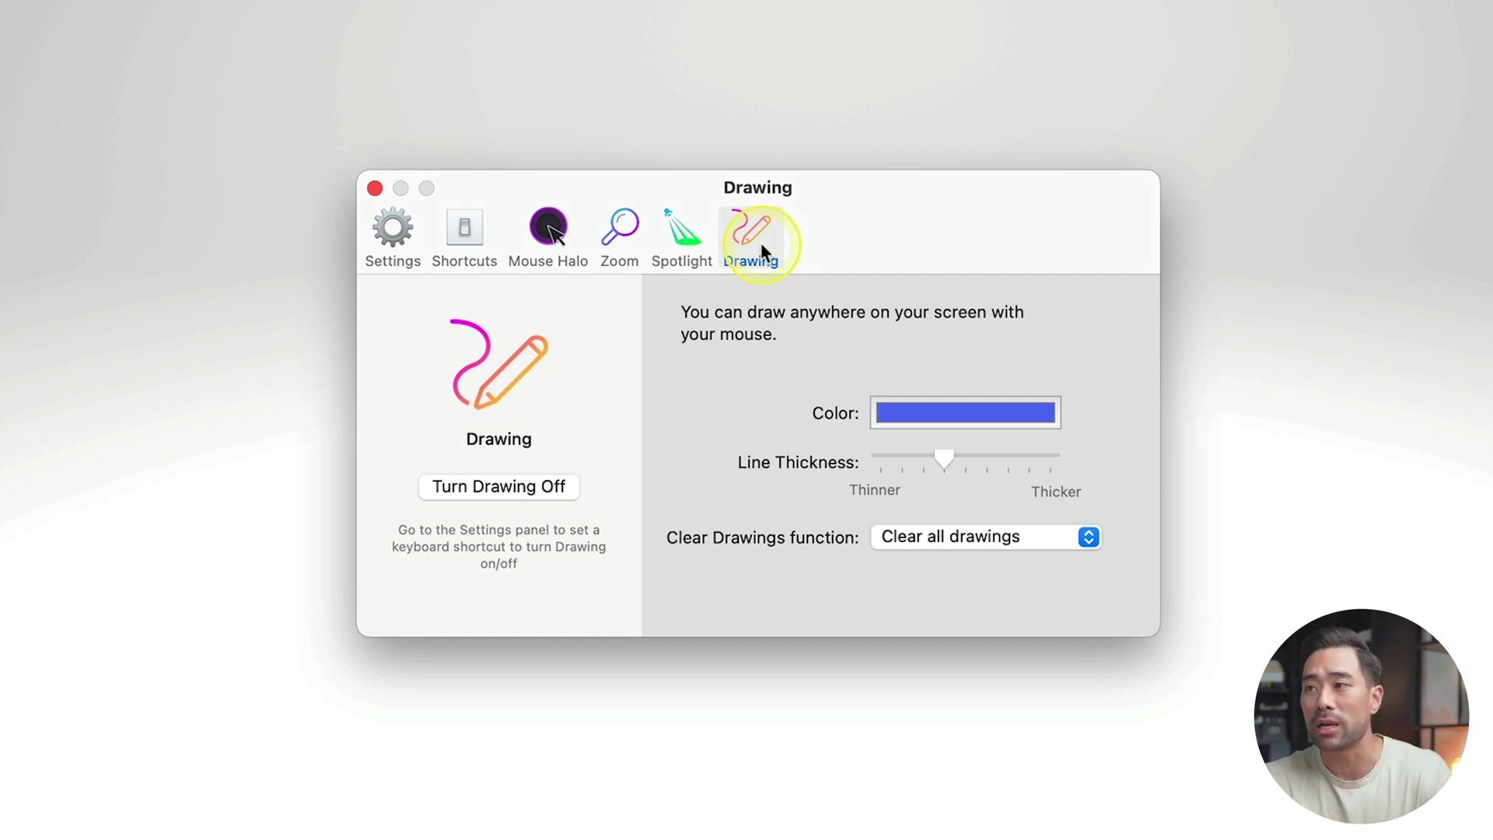
left_click(552, 233)
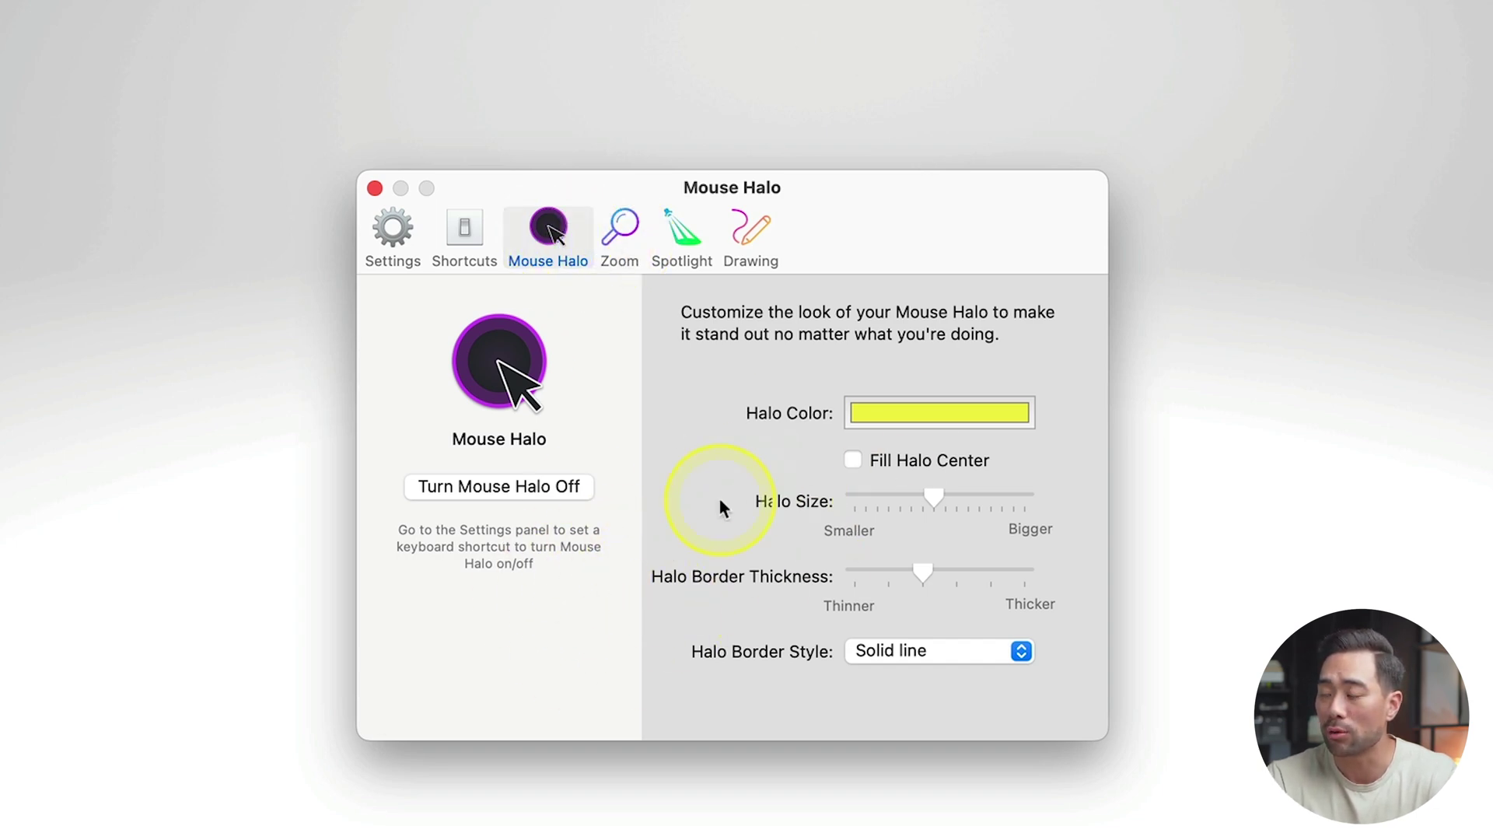
left_click(628, 237)
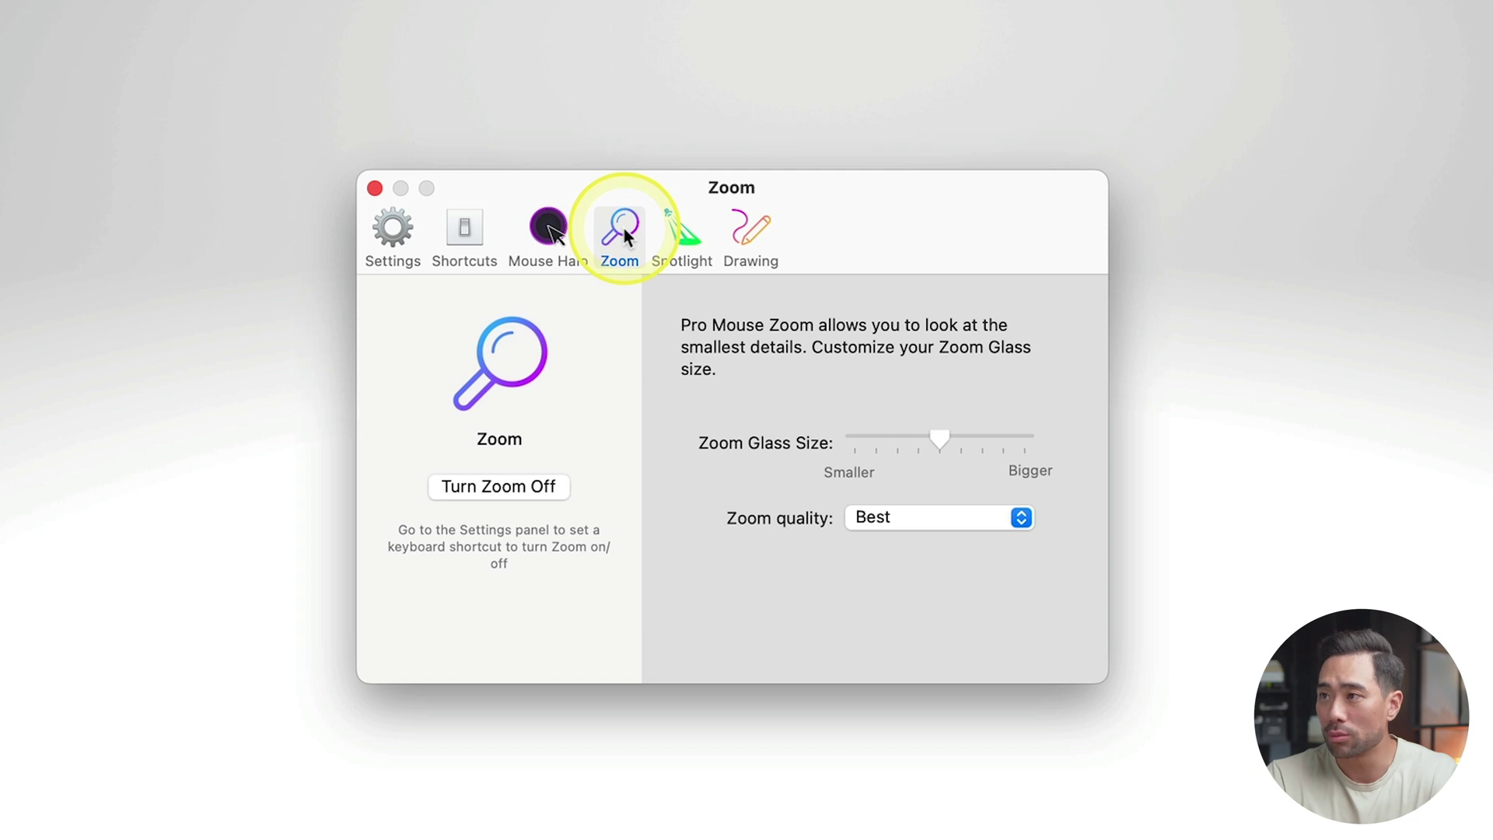
left_click(684, 233)
left_click(753, 241)
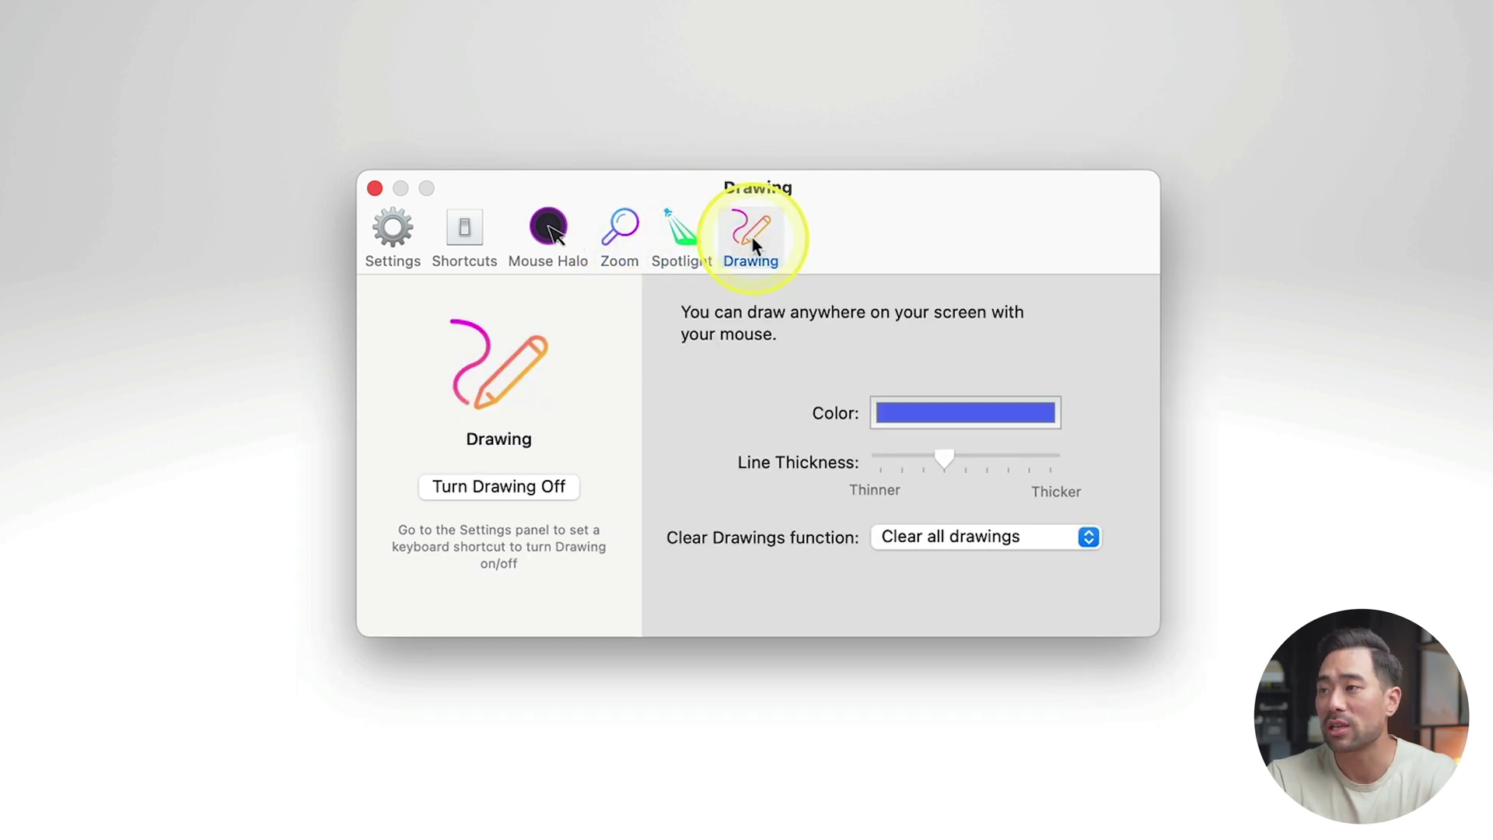
Show the color picker for the Mouse Halo color and close it again
left_click(548, 229)
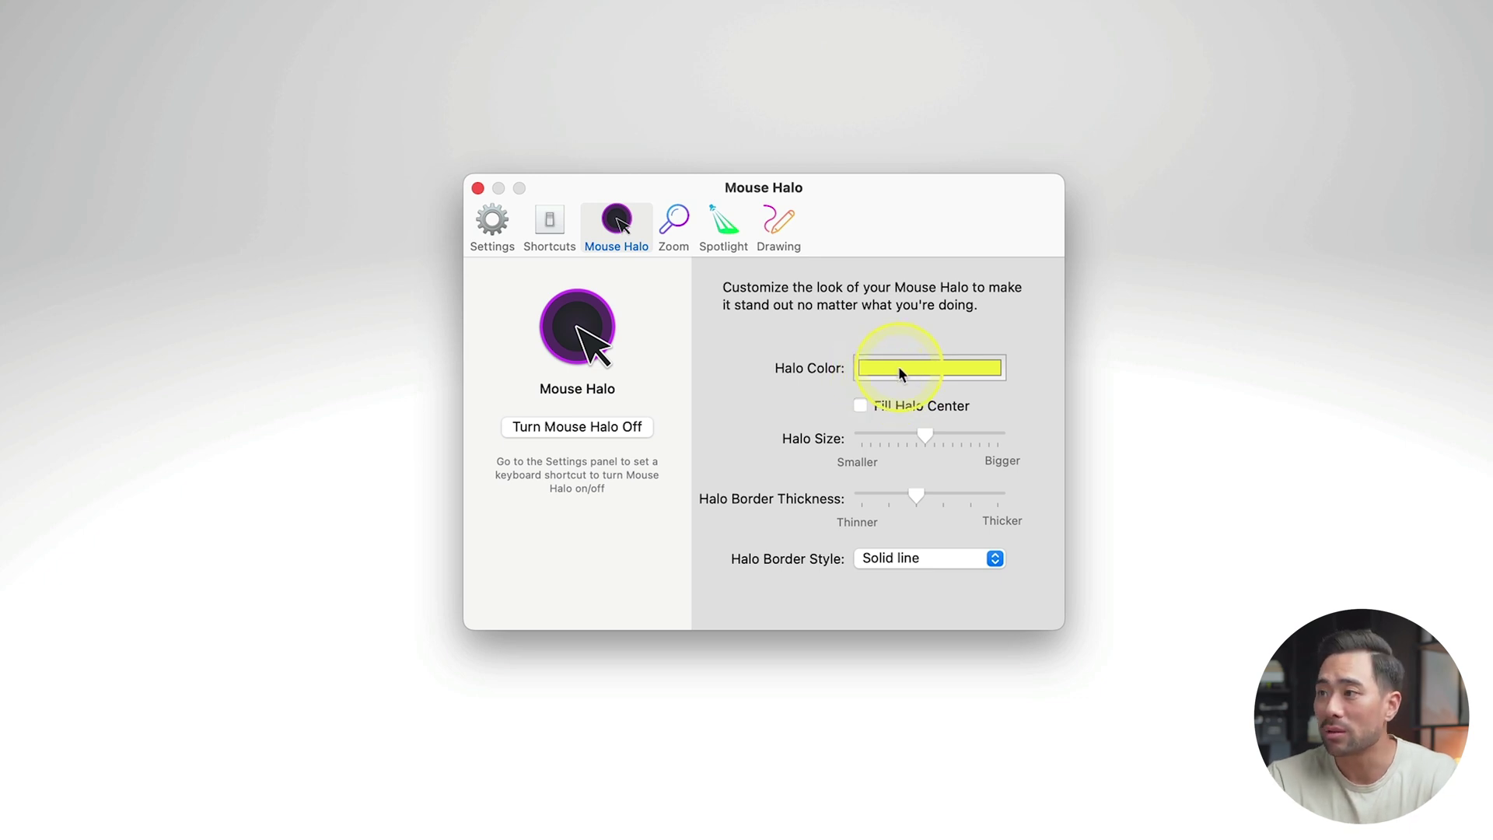
left_click(917, 368)
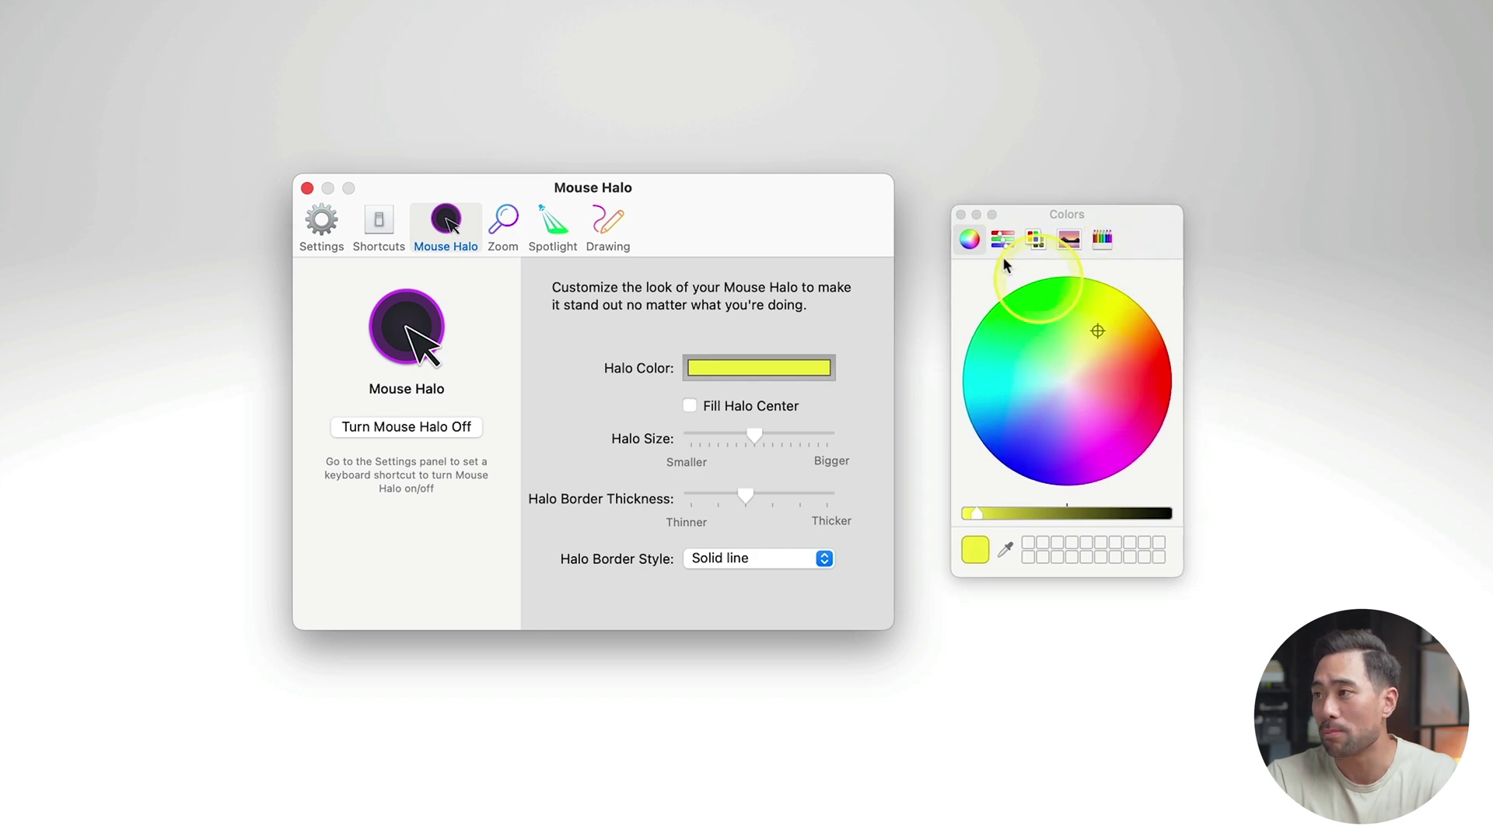
left_click(968, 215)
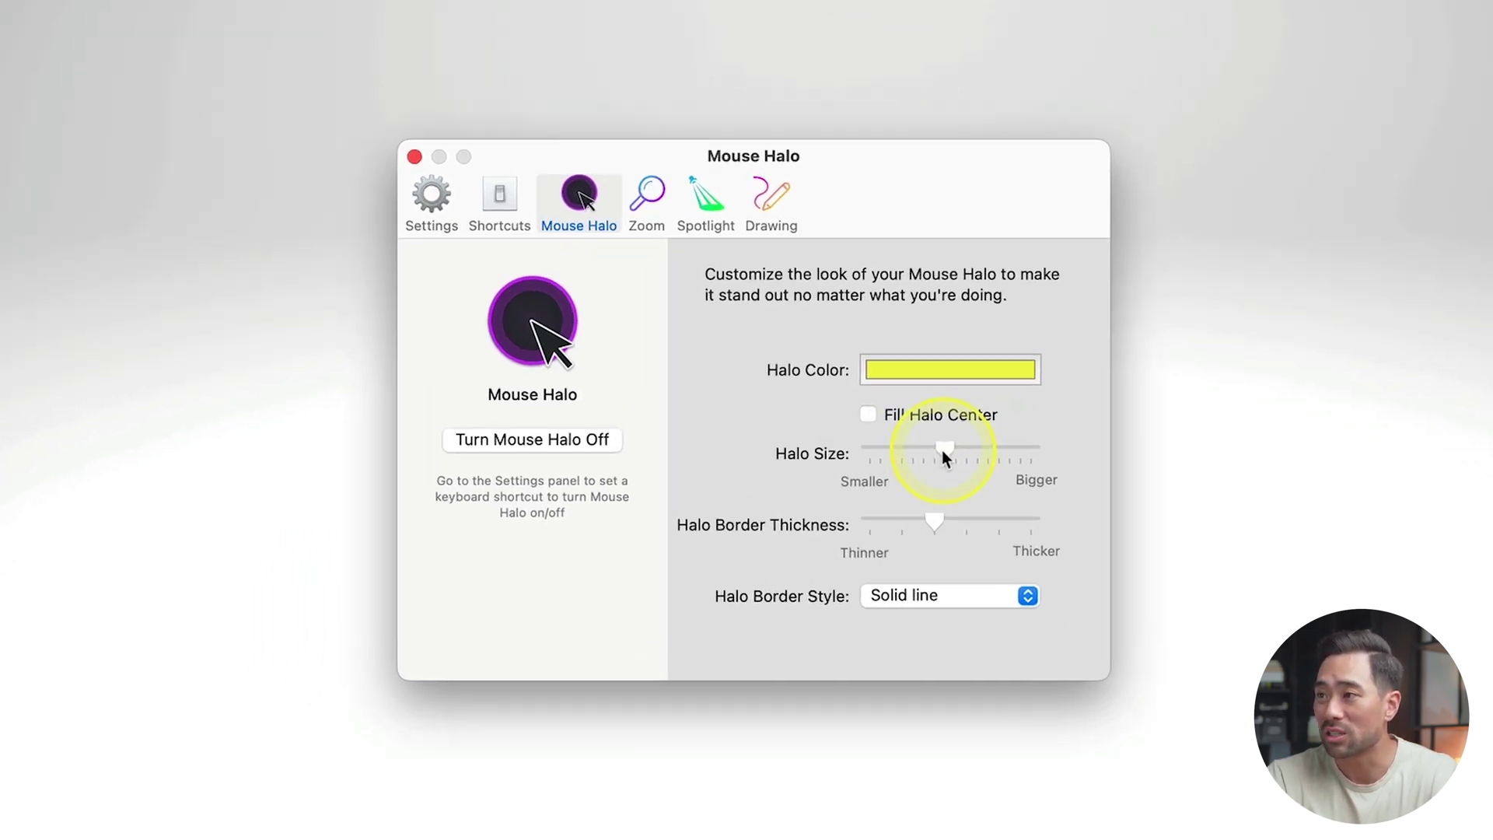
Try out a bigger Halo Size and a thicker Halo Border Thickness for the mouse halo
left_click_drag(950, 461, 1039, 461)
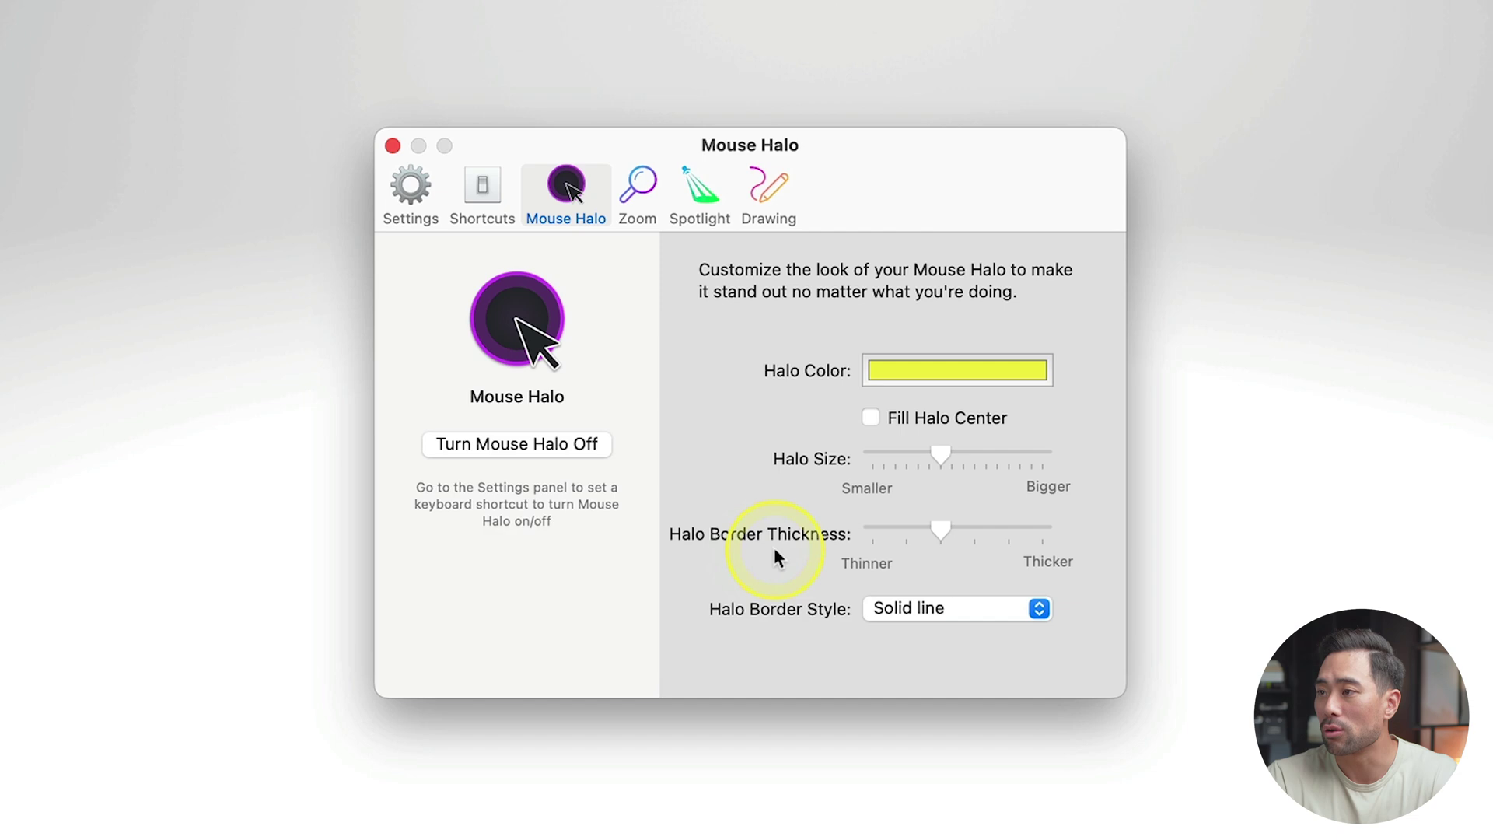
left_click_drag(952, 528, 1042, 537)
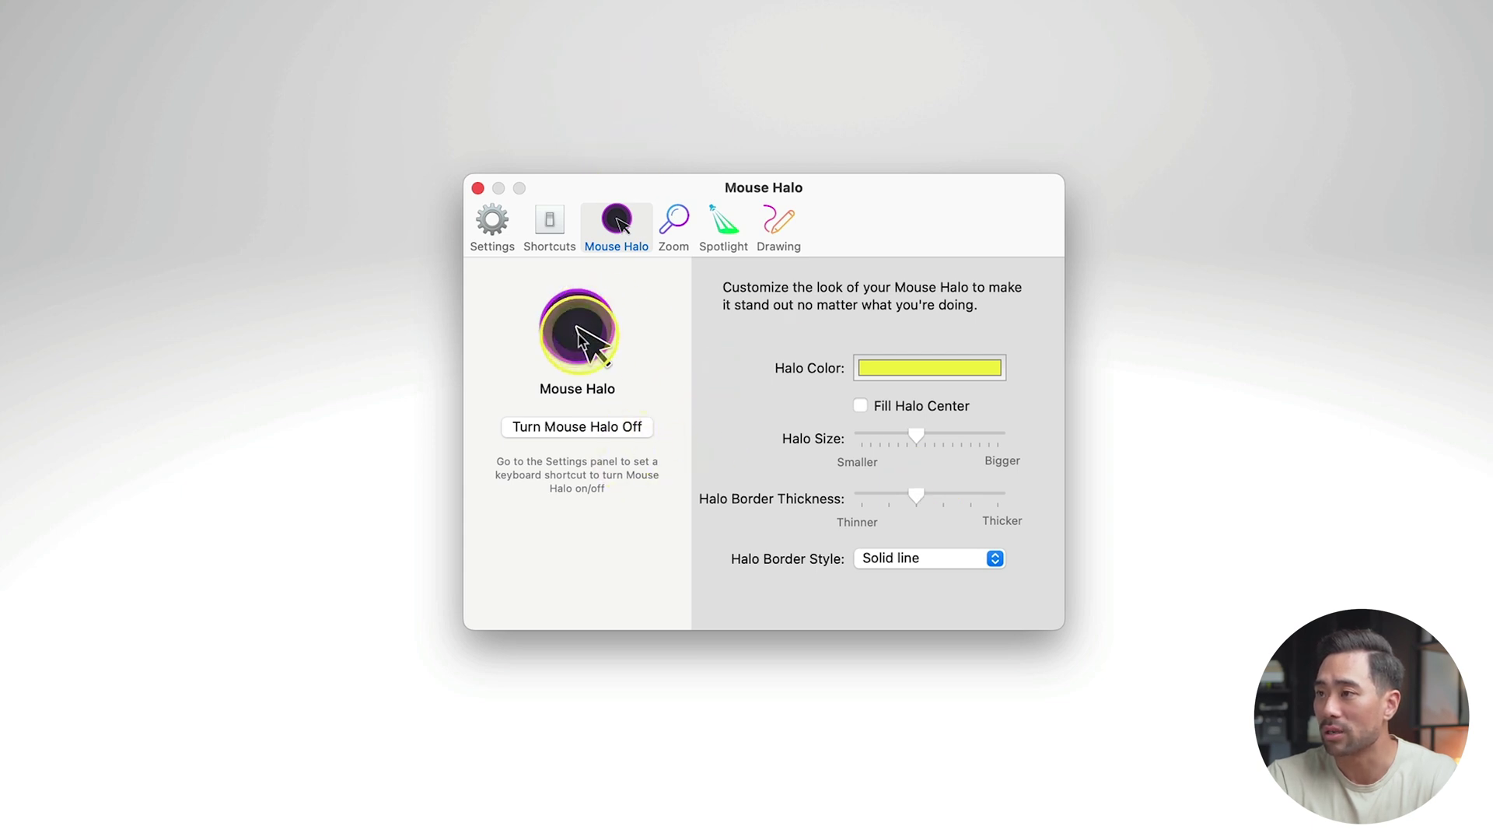
Try the Dashed line style for the mouse halo border and switch it back to Solid line
left_click(906, 558)
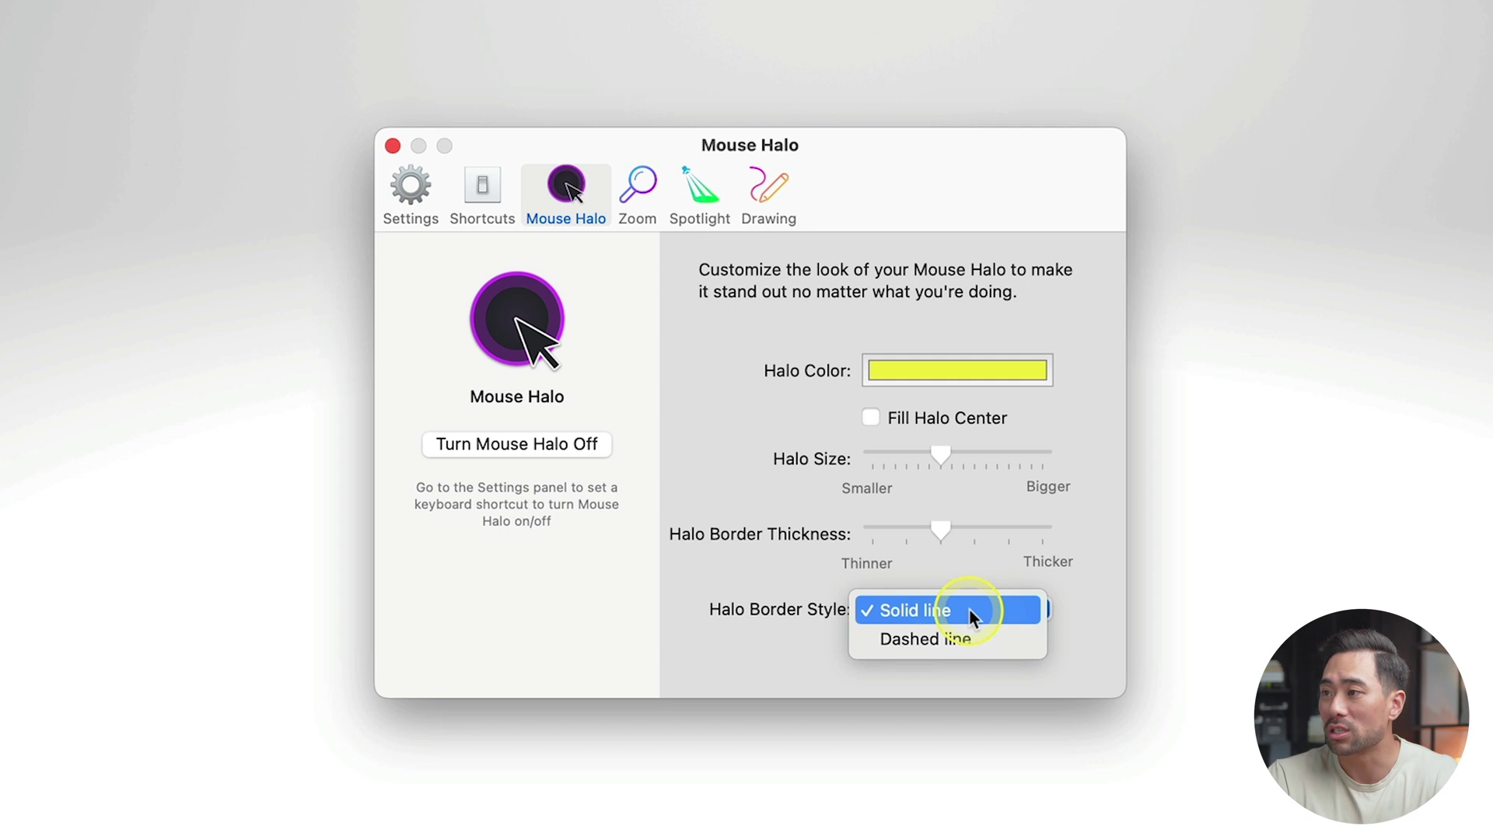
left_click(946, 640)
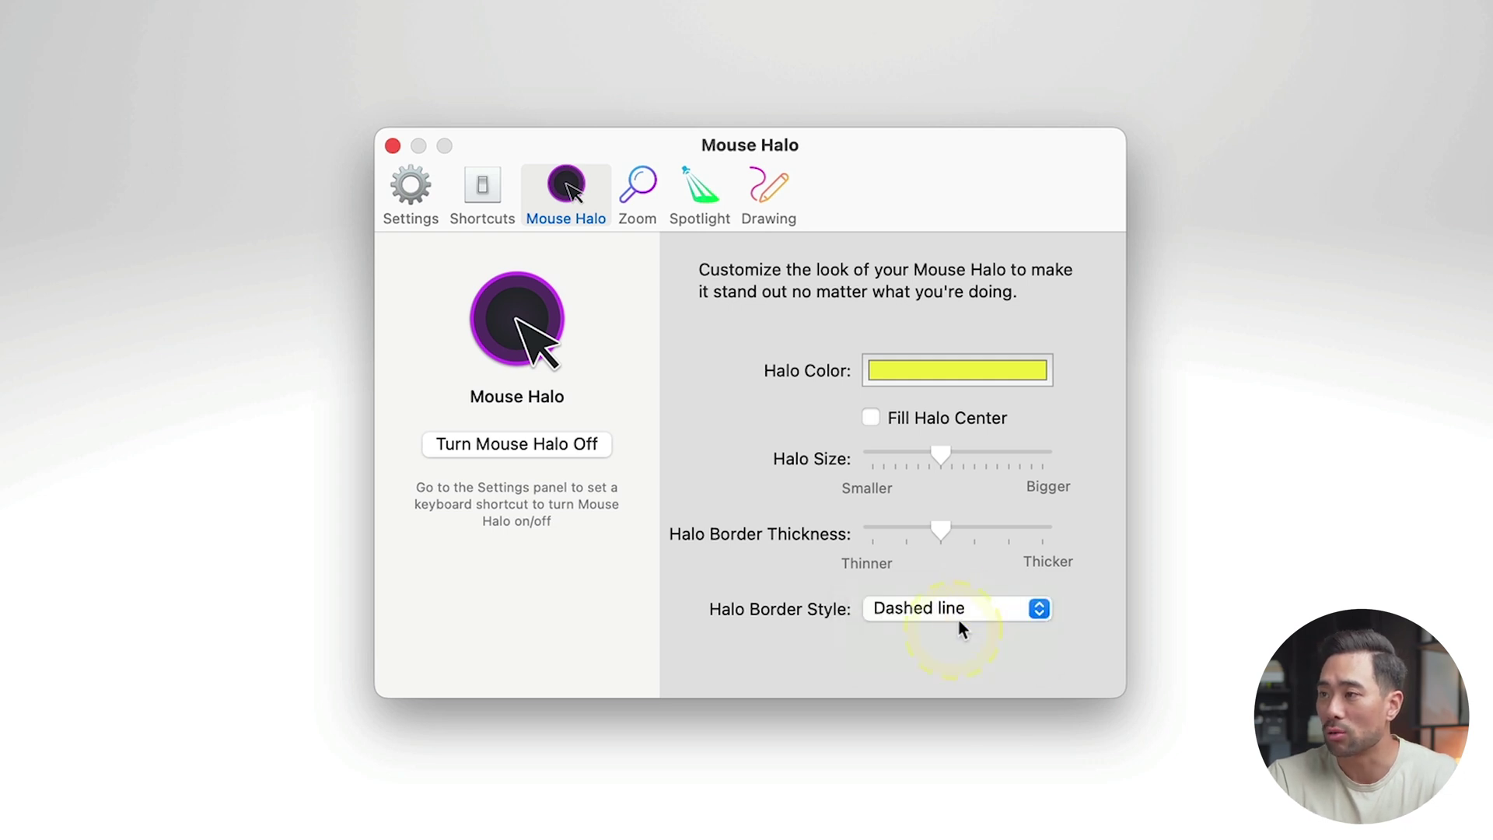
left_click(964, 610)
left_click(962, 582)
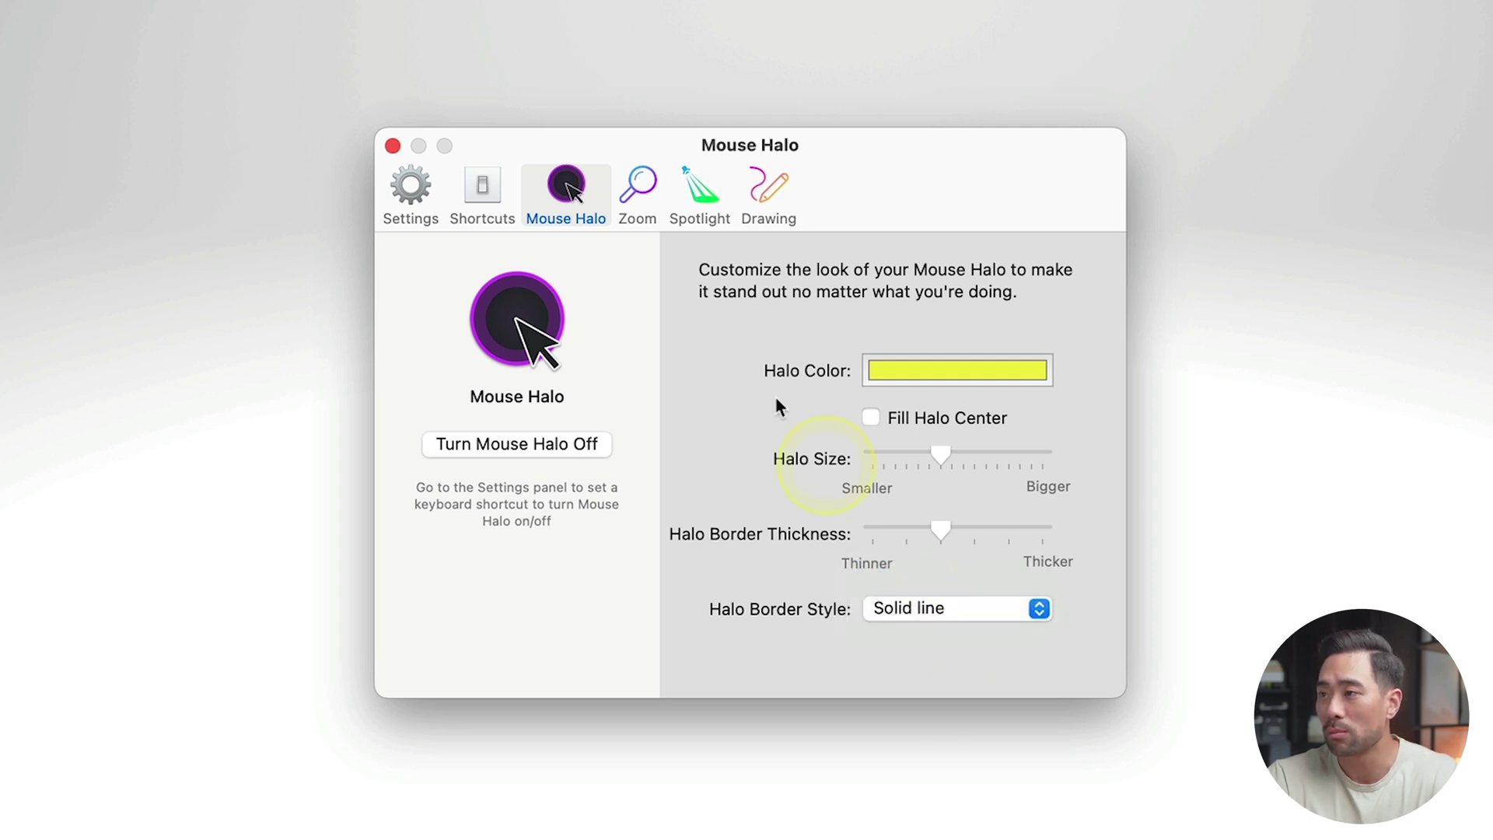
Try a Zoom Glass Size near the Bigger end and preview the magnifier on screen
left_click(643, 221)
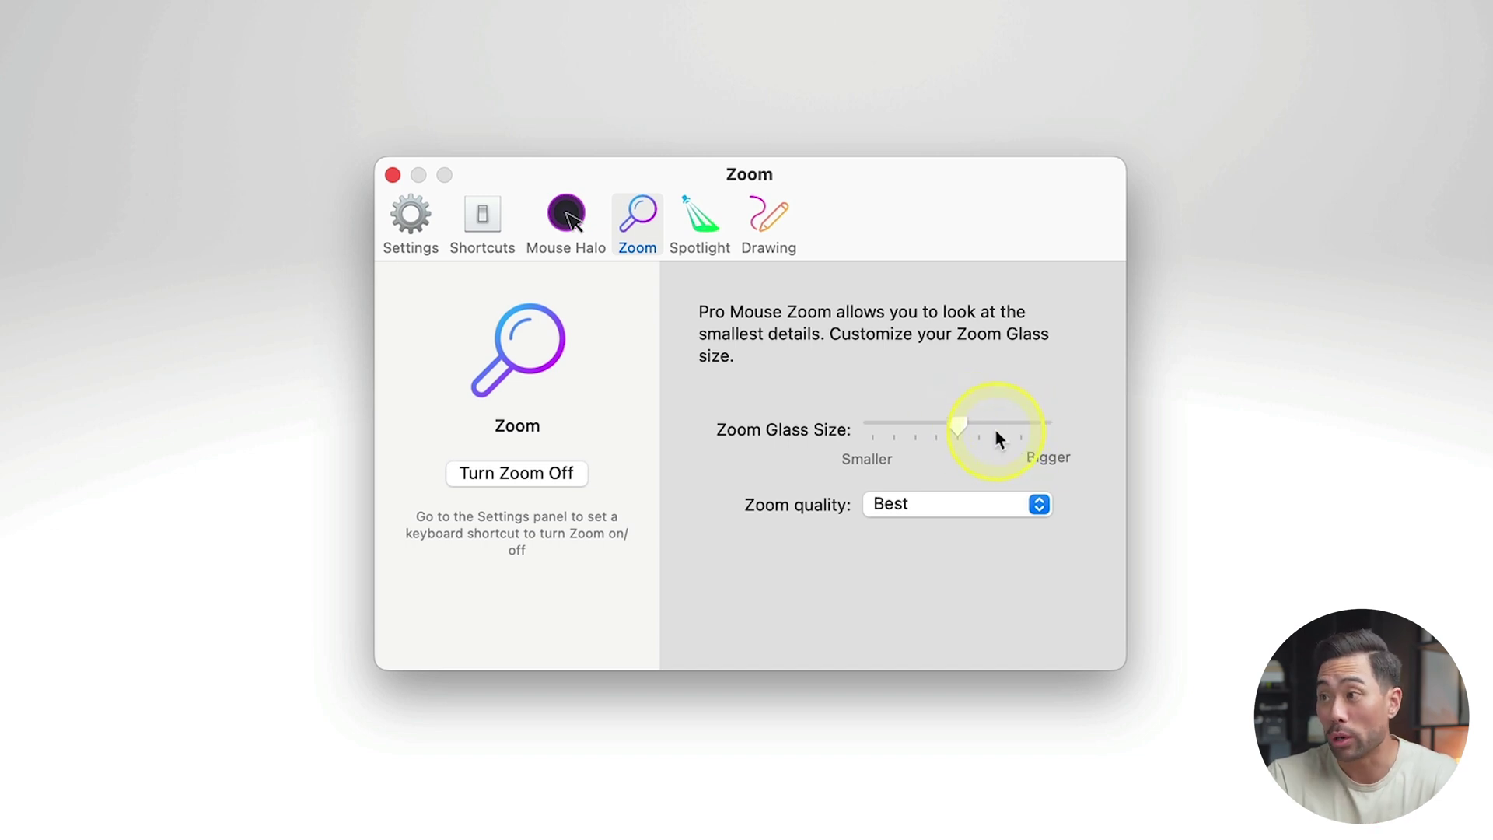
left_click(1035, 427)
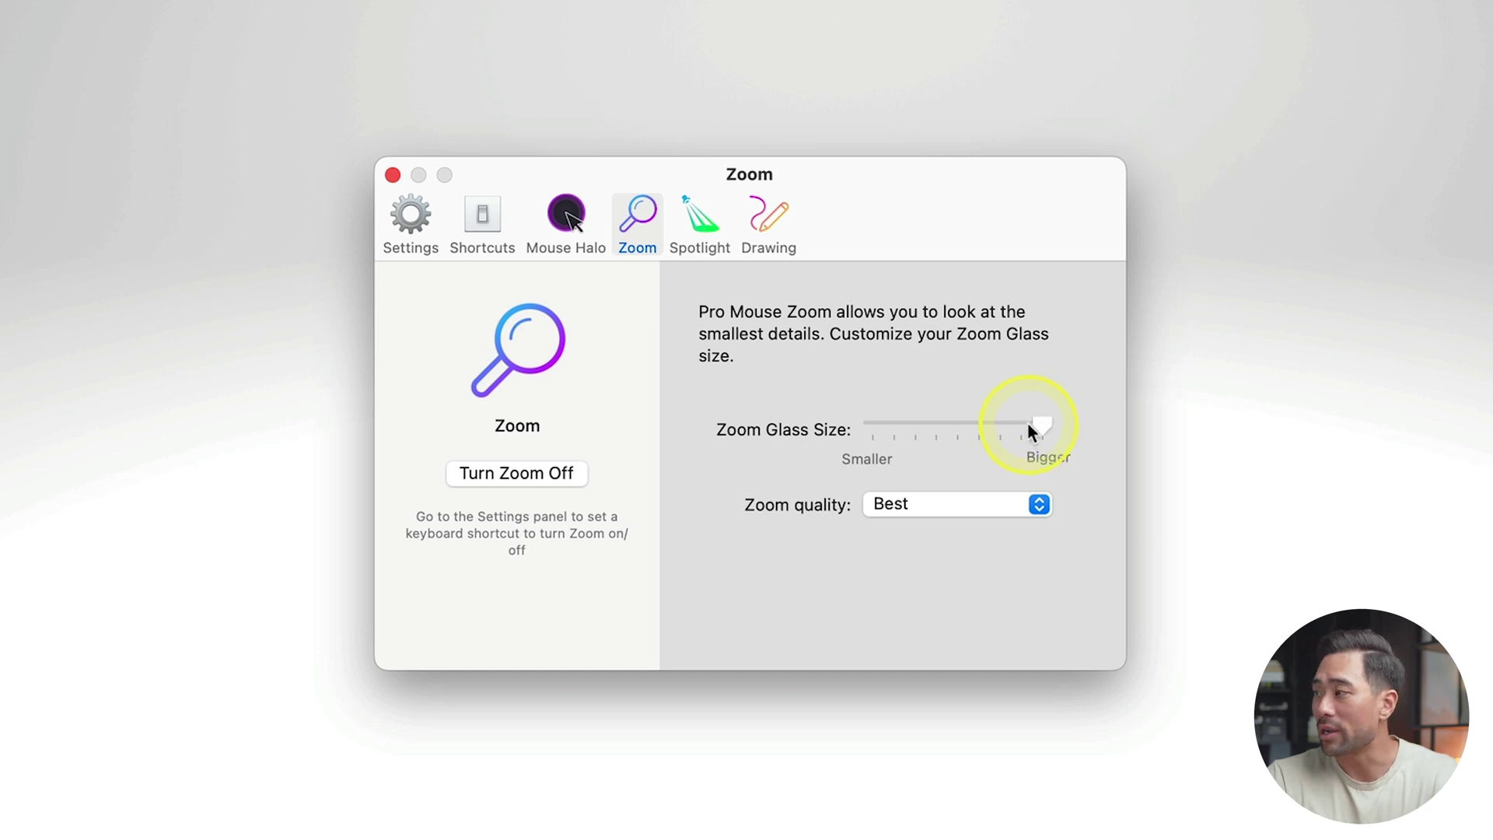
key("ctrl+alt+z")
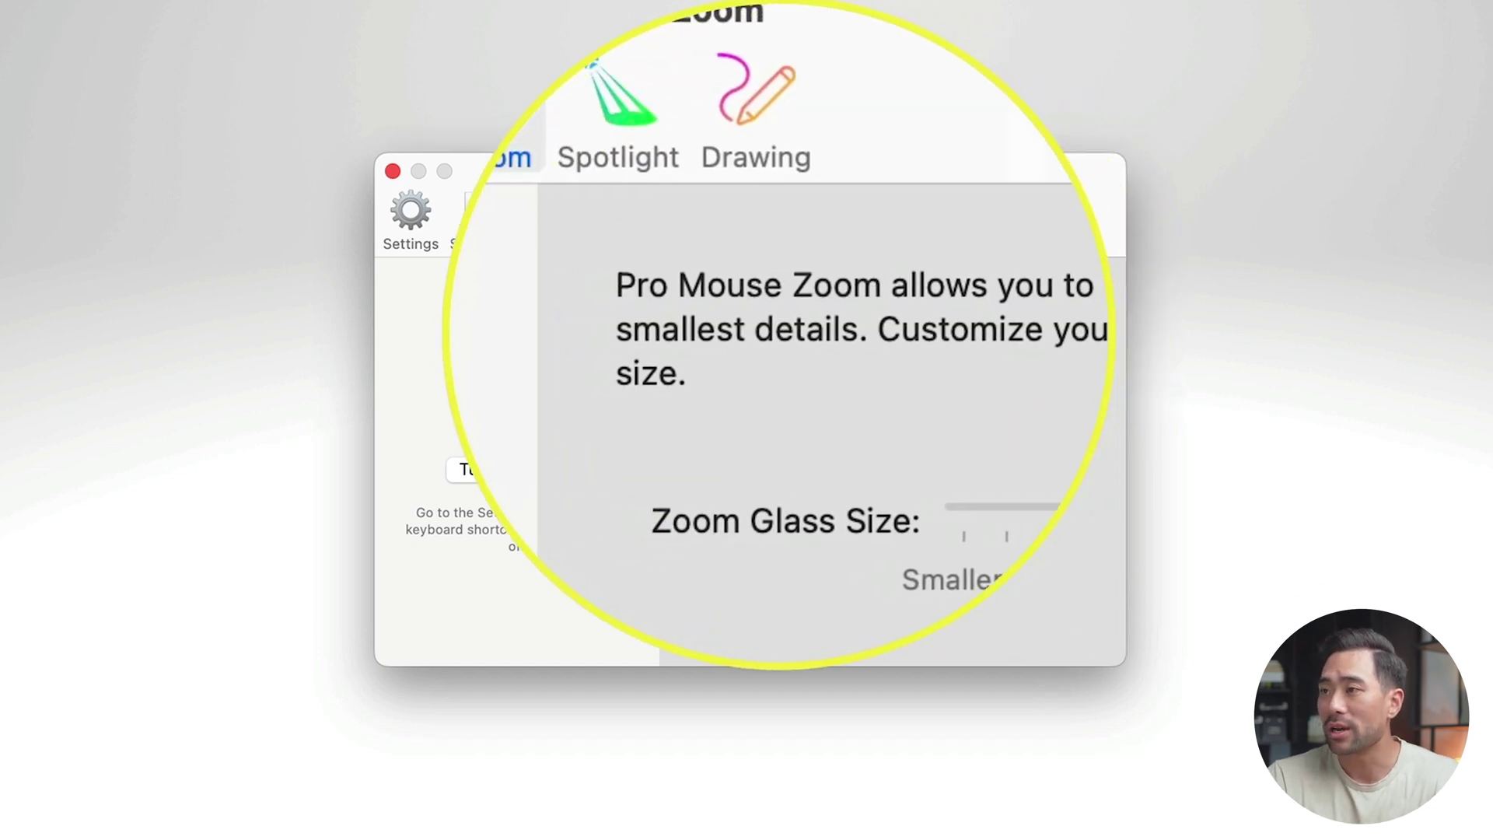
key("ctrl+alt+z")
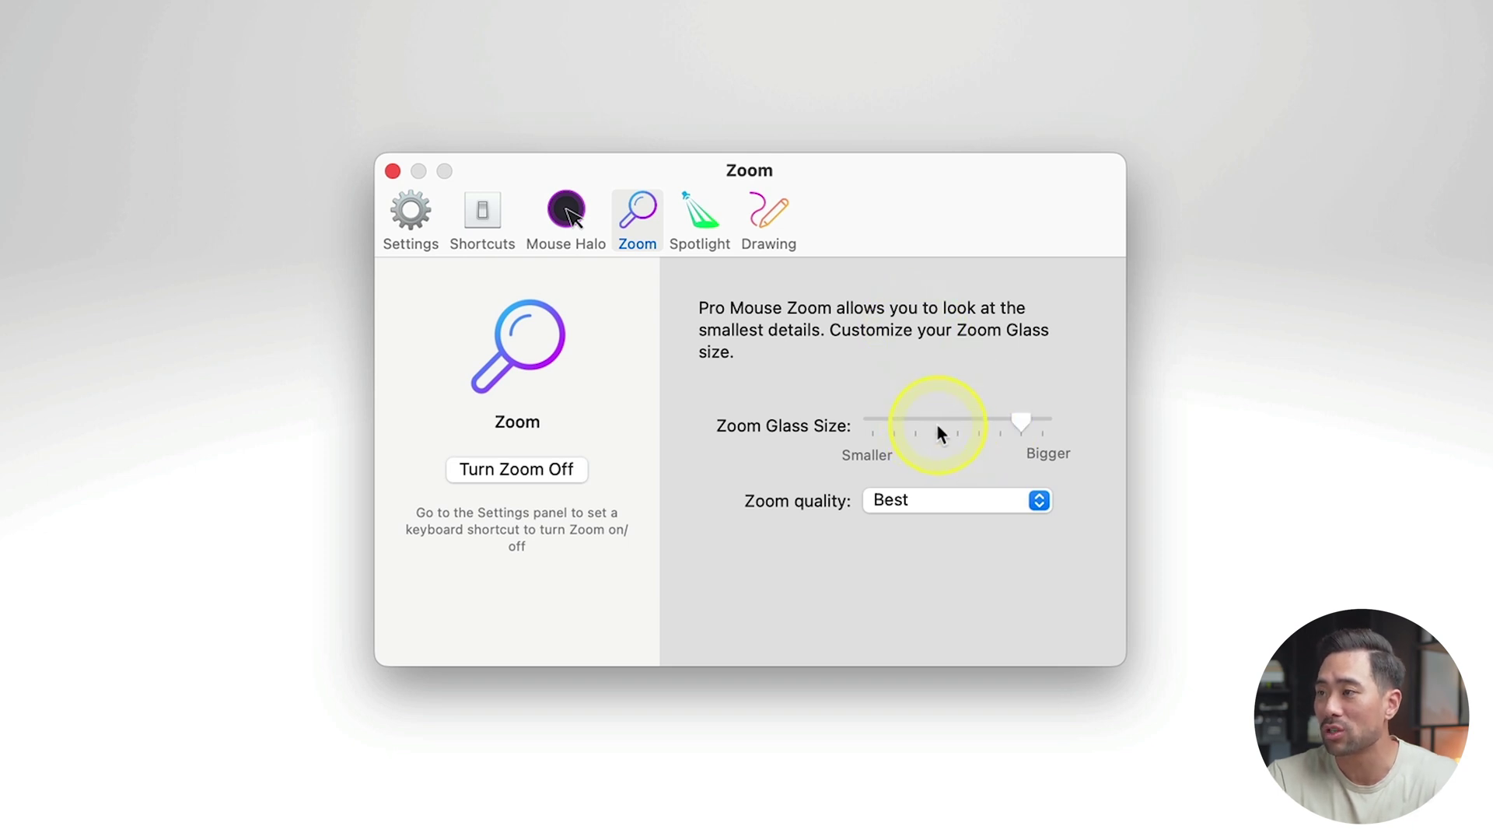
Return the Zoom Glass Size to the middle of its range and keep the zoom quality at Best
left_click_drag(936, 421, 919, 421)
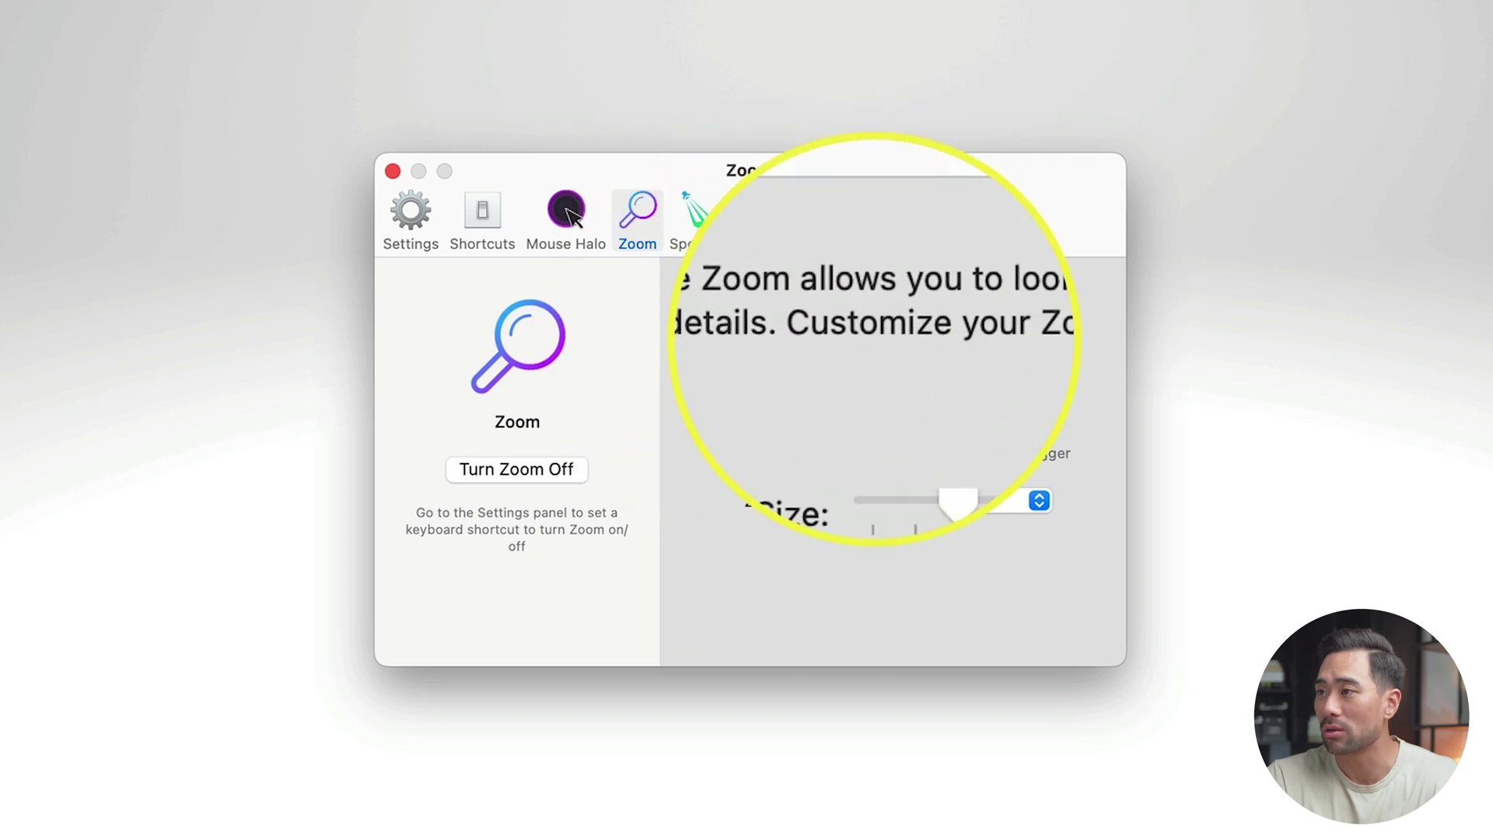
left_click(956, 424)
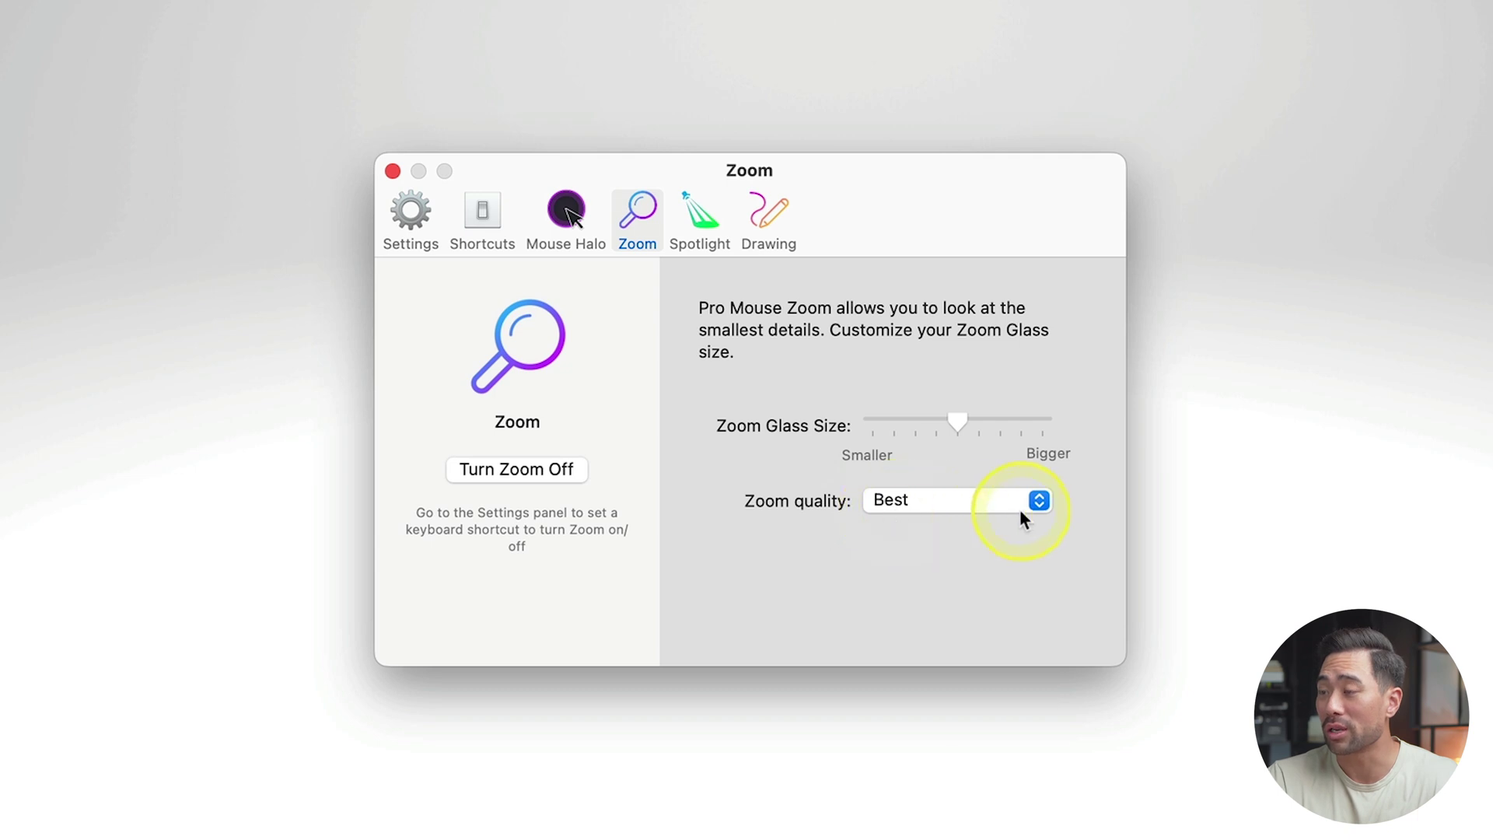
left_click(1039, 501)
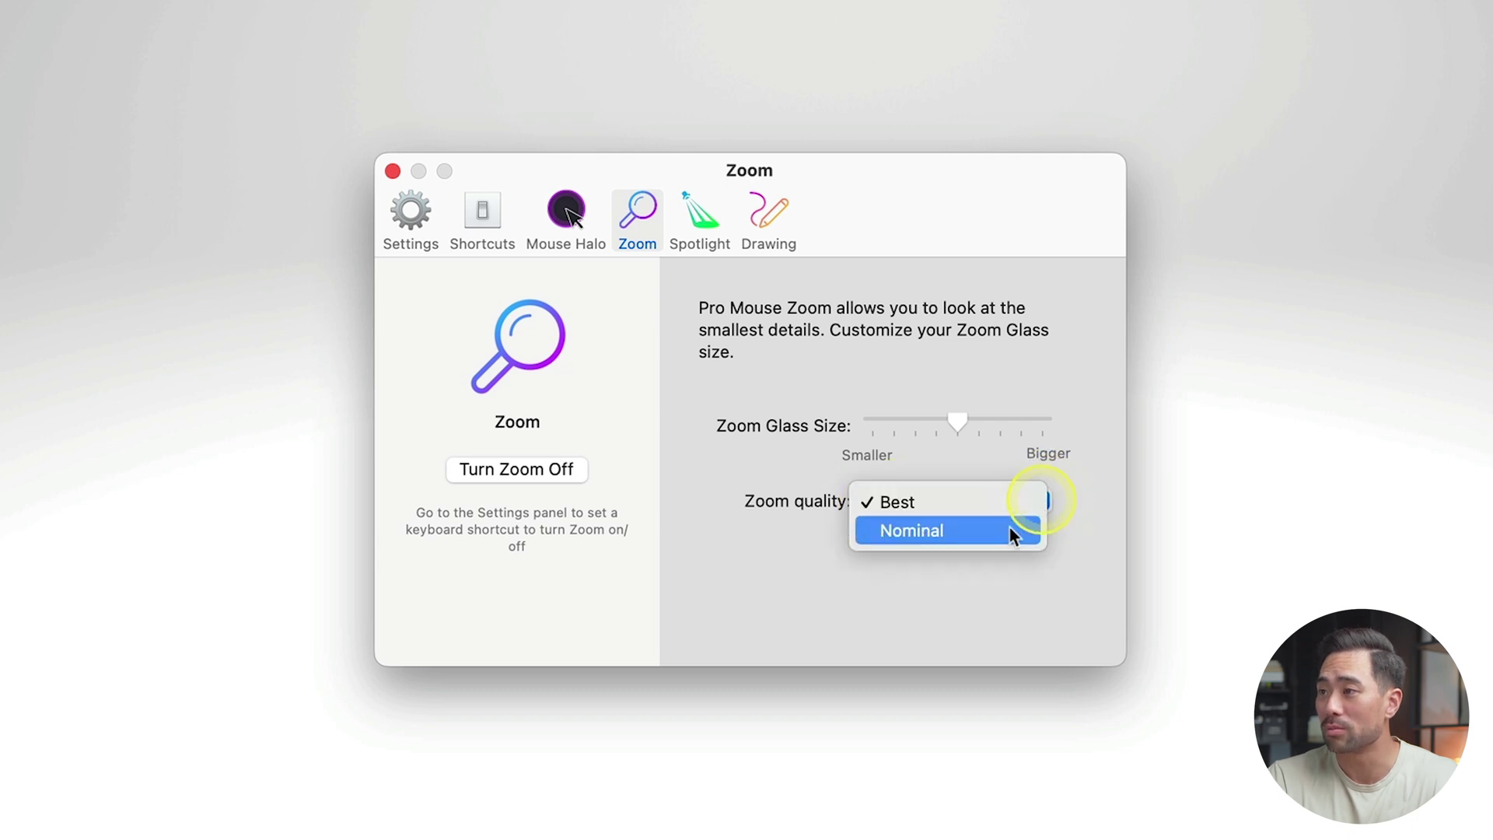
left_click(918, 502)
Preview the spotlight, try an opacity close to Solid color, and return the opacity to about the middle
left_click(704, 221)
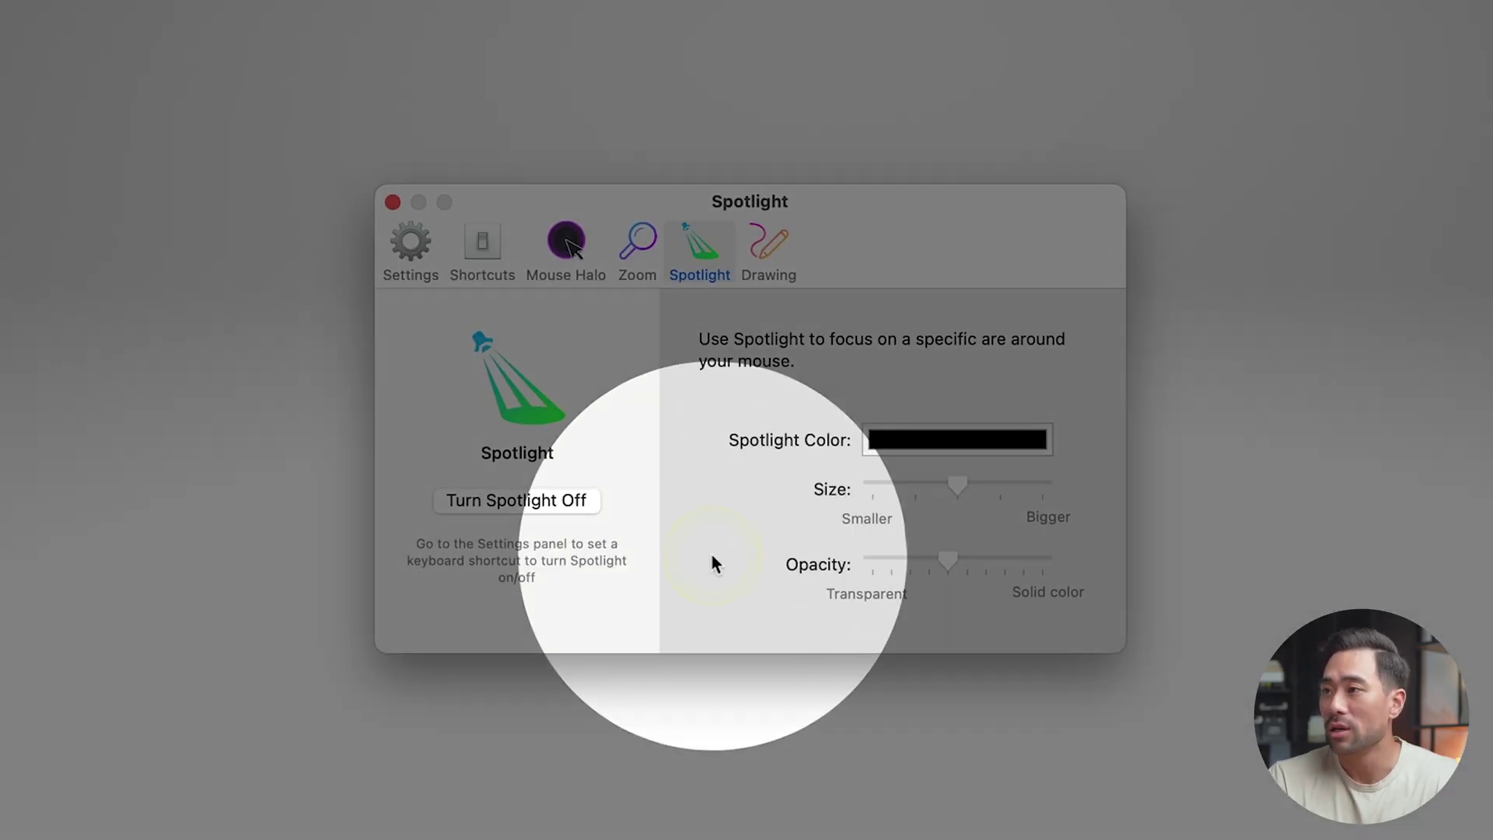
left_click(723, 546)
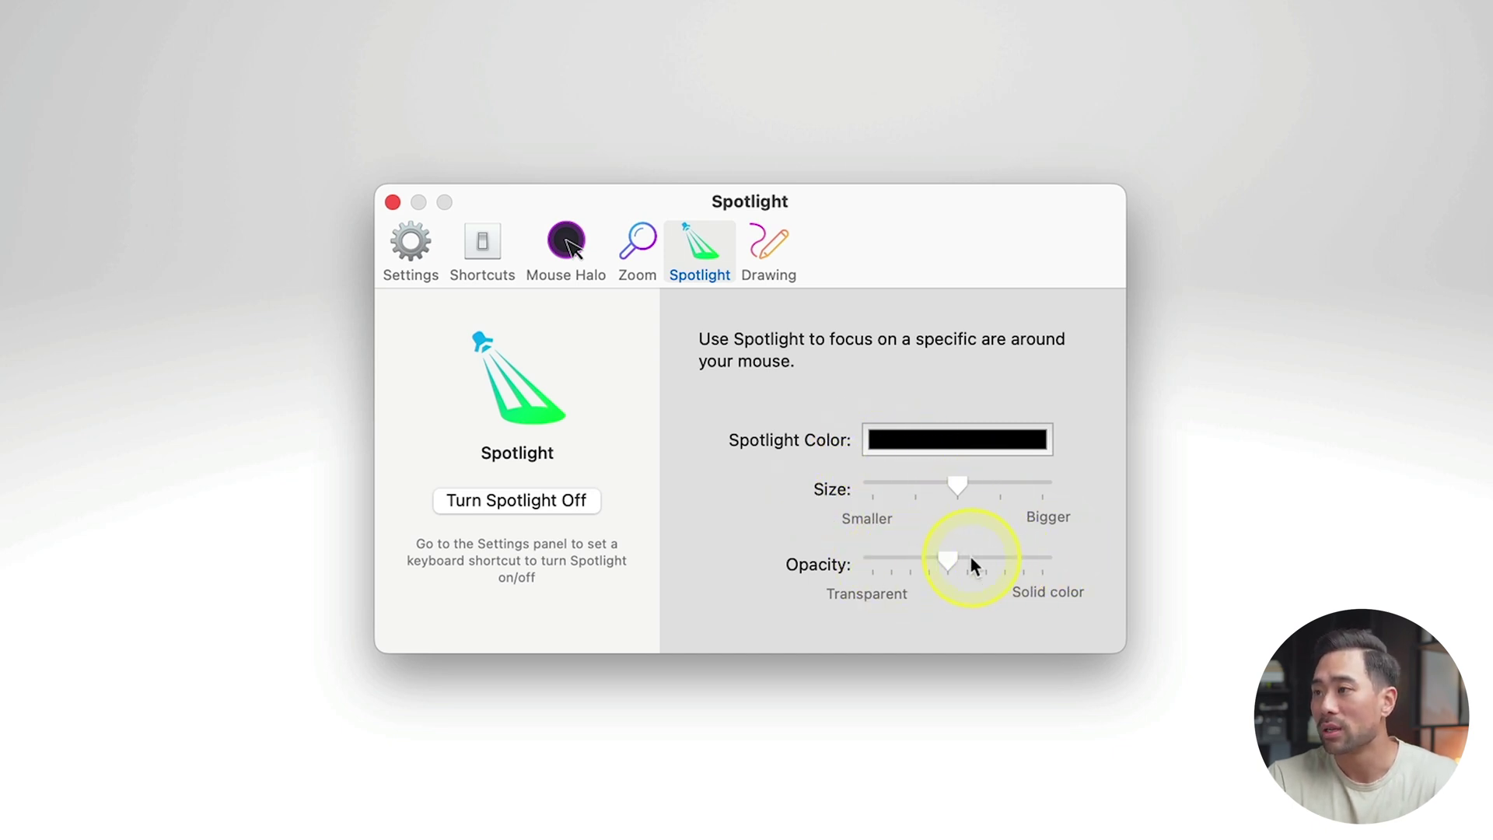
left_click(1015, 559)
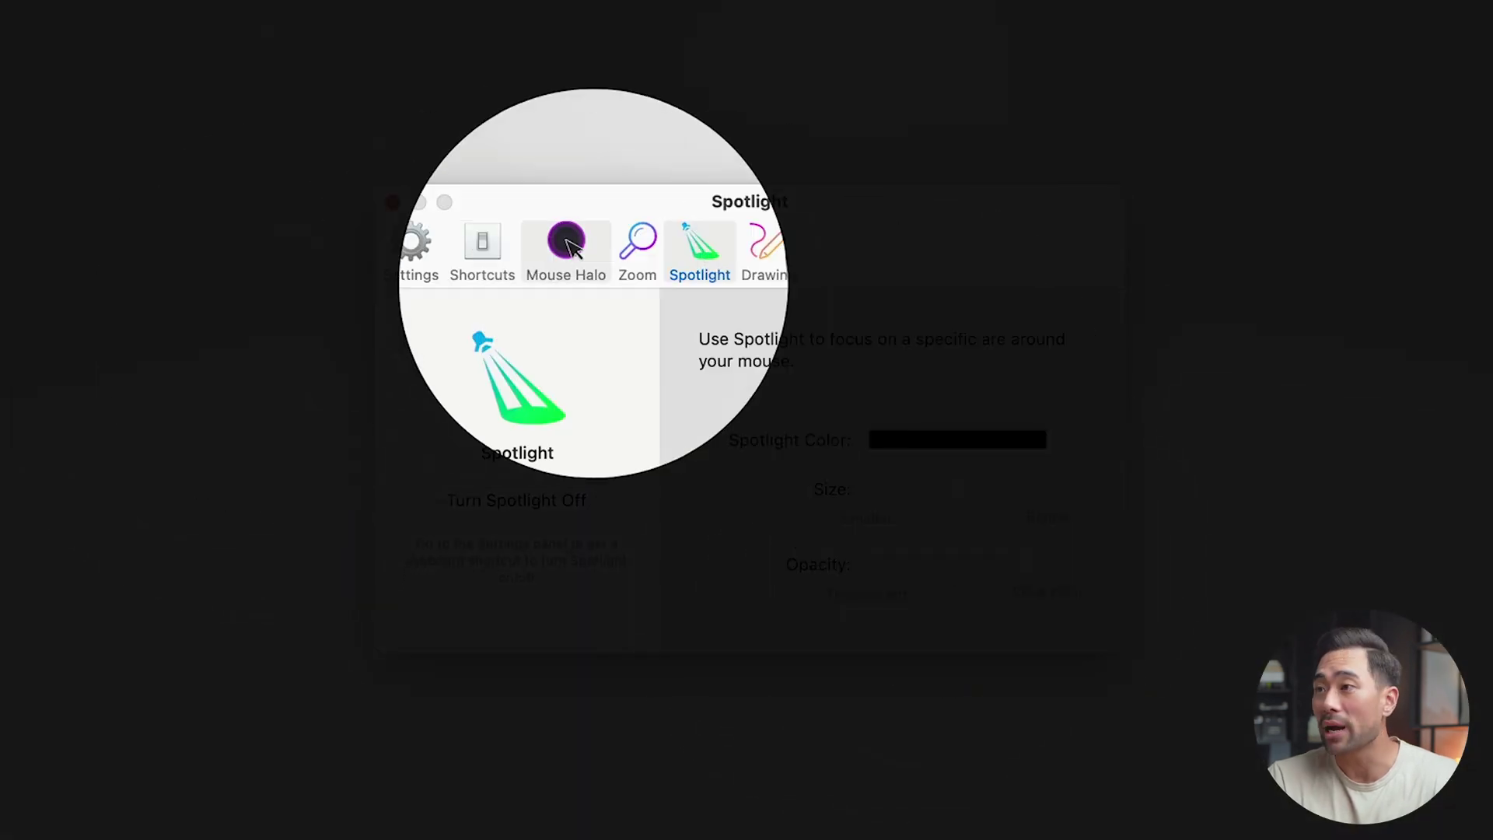
key("Escape")
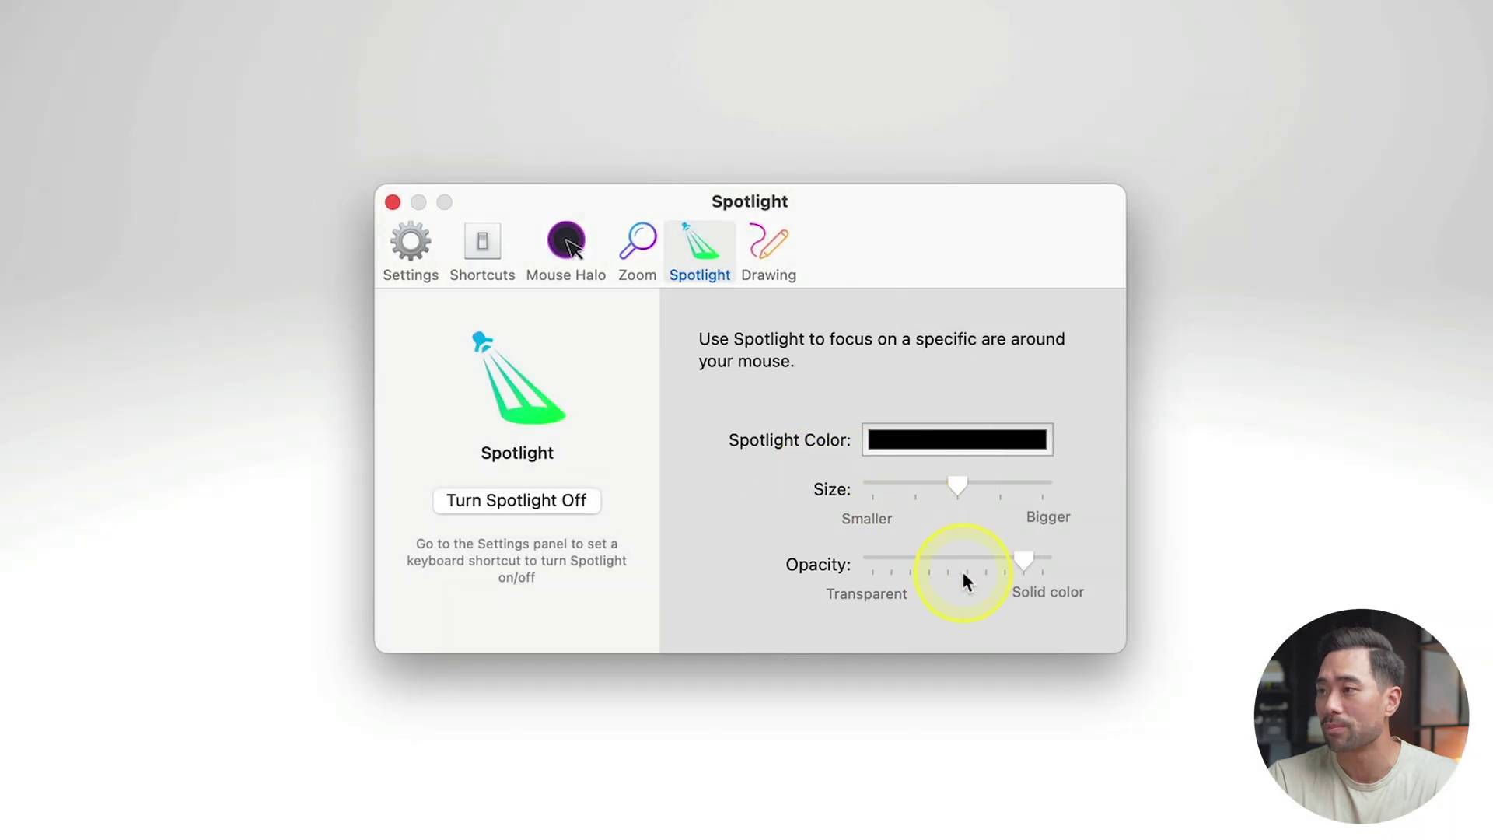
left_click(955, 556)
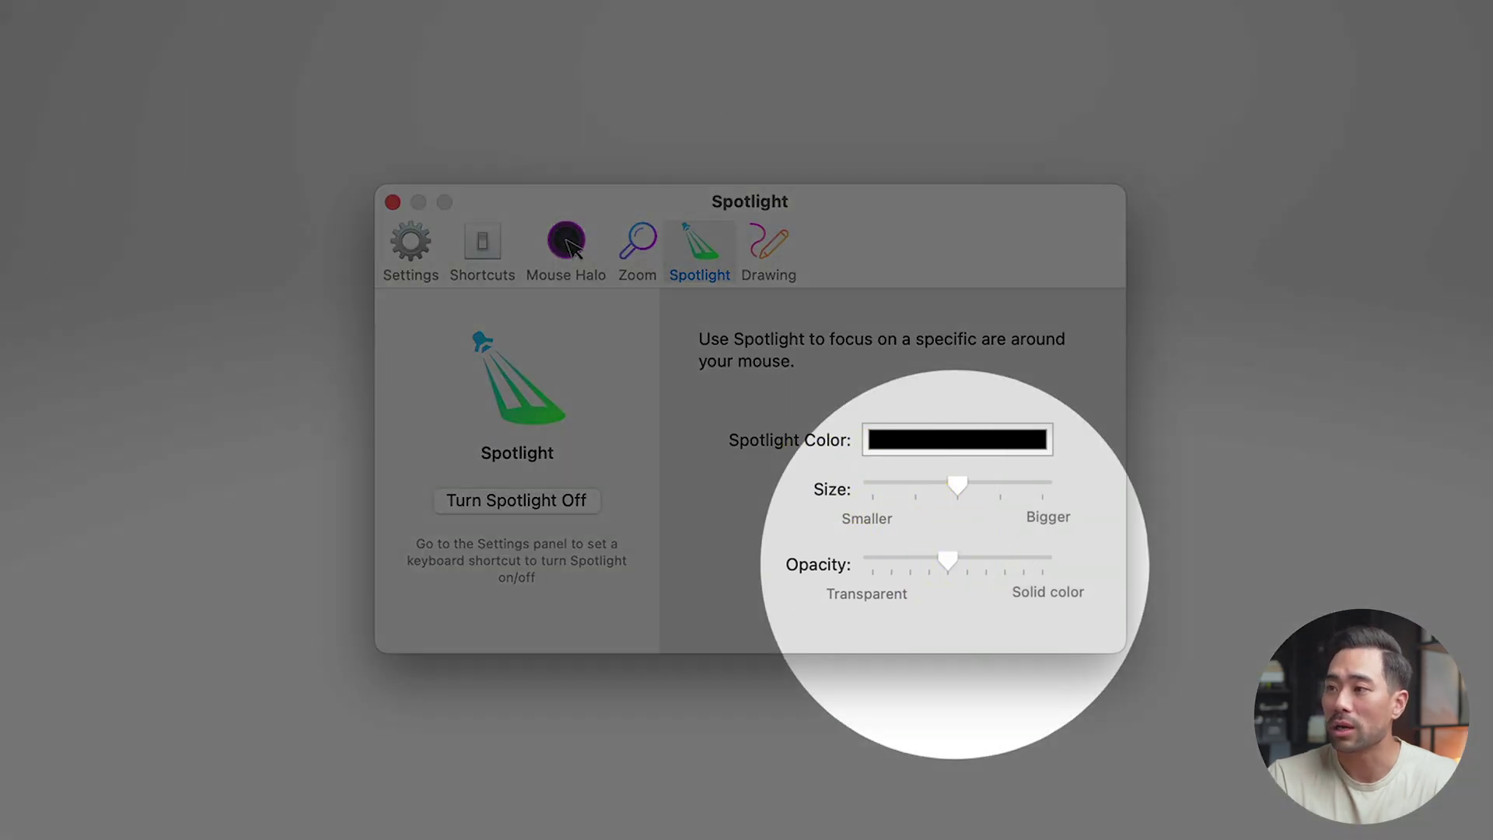
key("Escape")
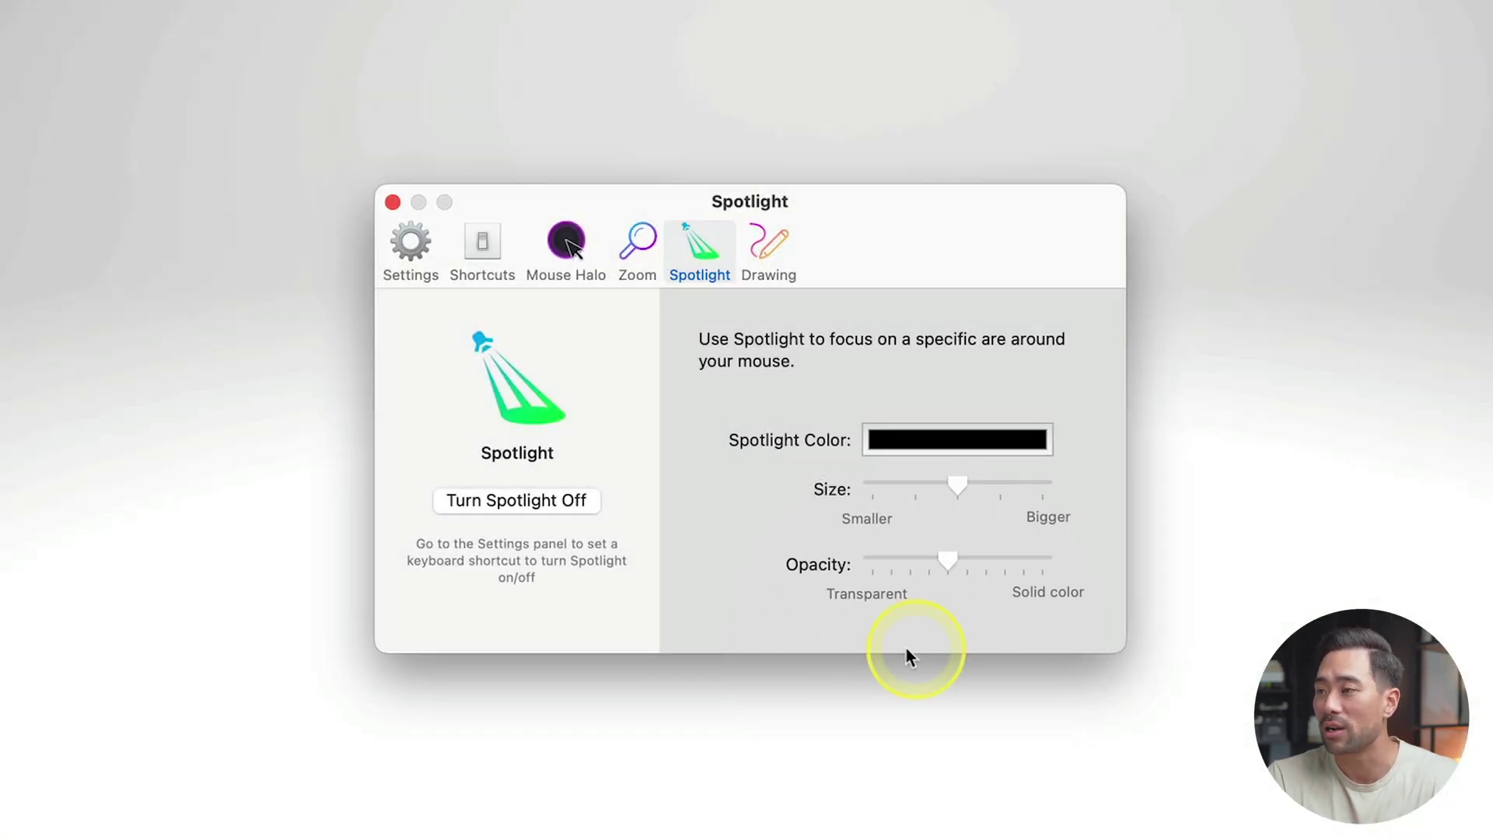
Look at the Drawing settings and the options of the Clear Drawings function, keeping Clear all drawings
left_click(772, 263)
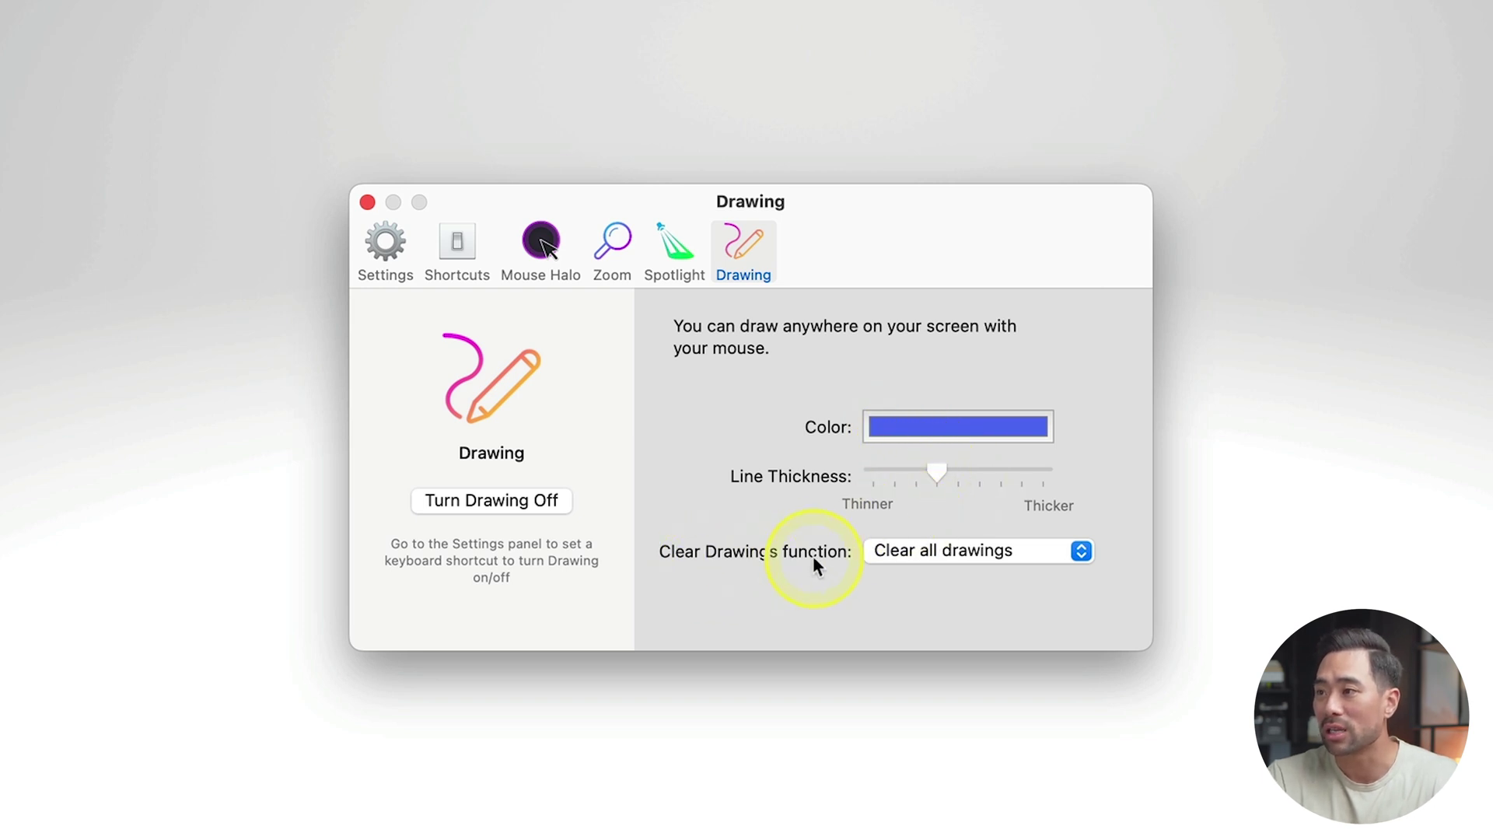
left_click(969, 552)
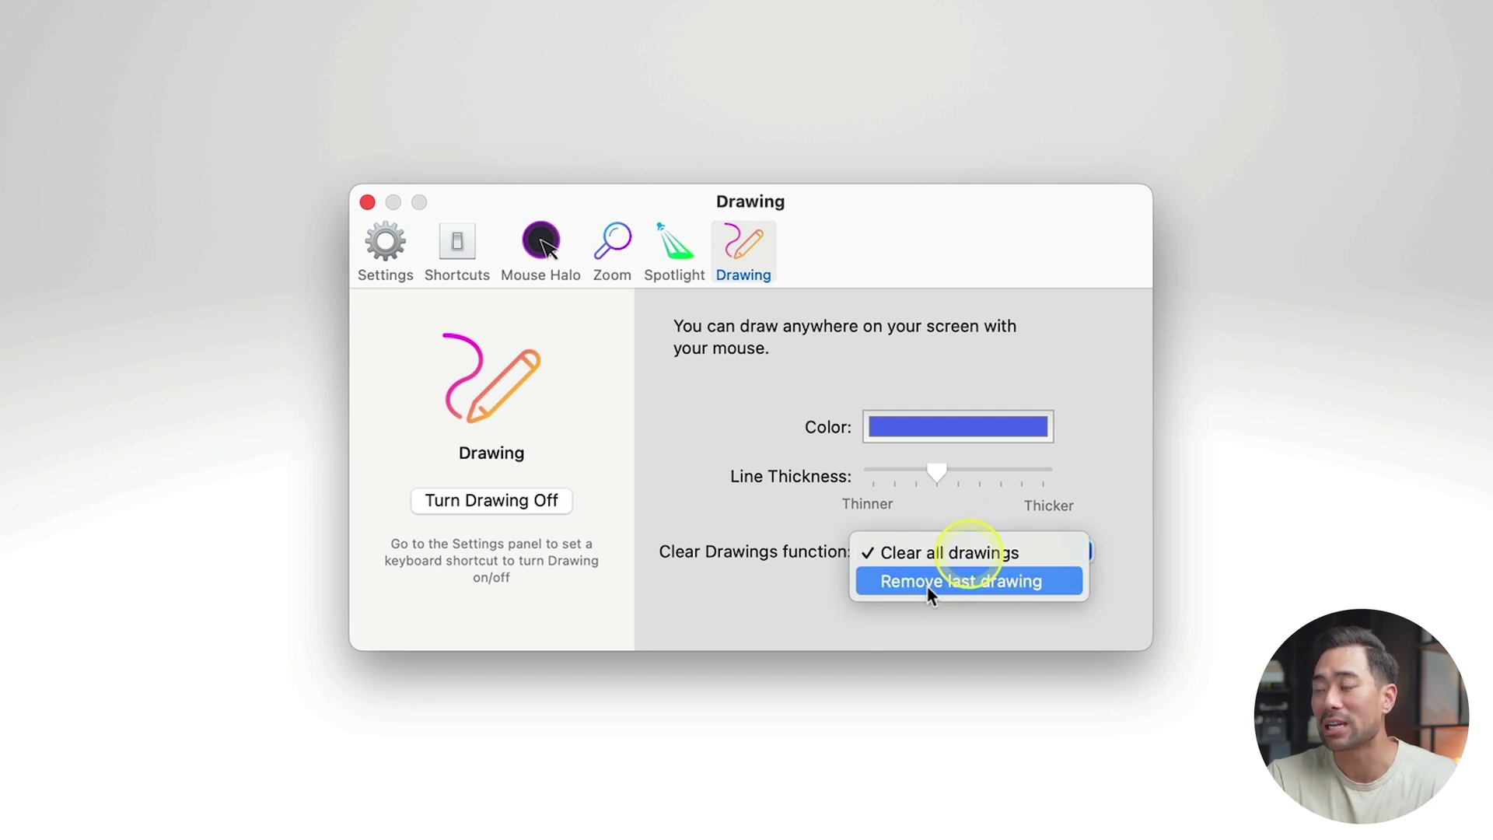
left_click(748, 620)
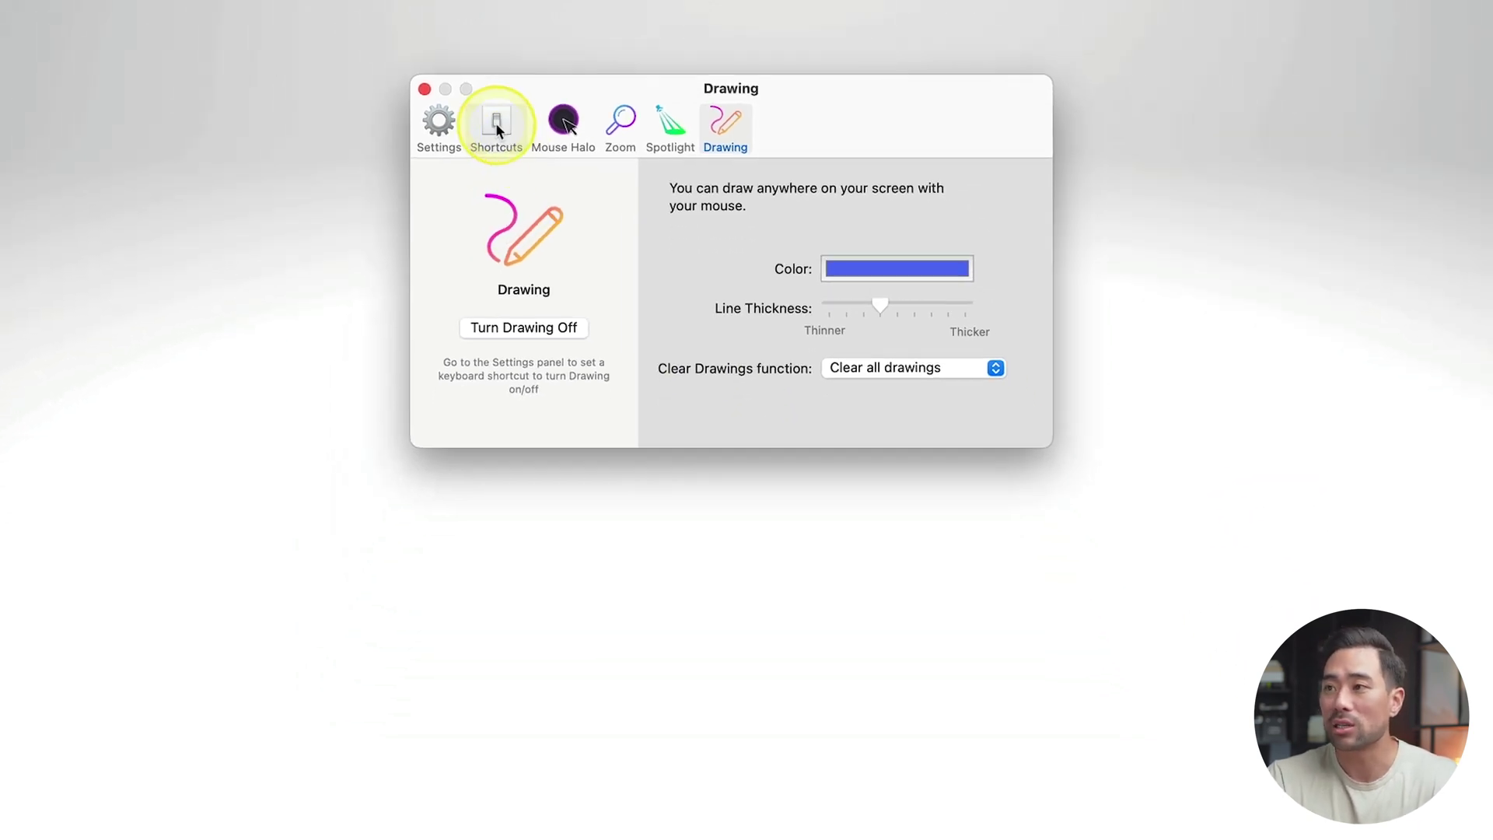
Open the Shortcuts settings to review the key combinations assigned to the Pro Mouse functions
left_click(497, 125)
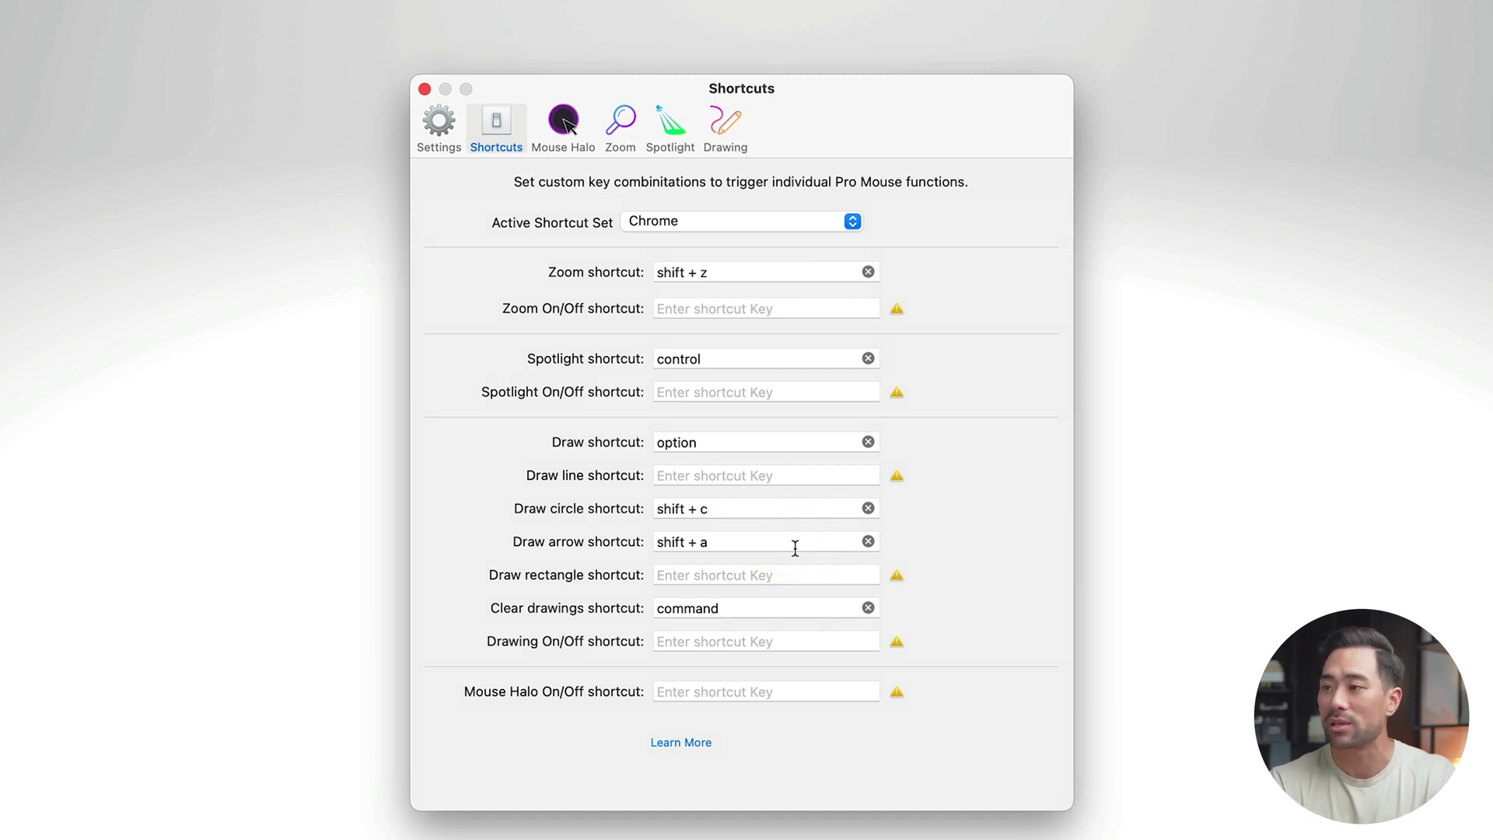
Try the Pro Mouse zoom and spotlight over the Shortcuts settings window
key("shift+z")
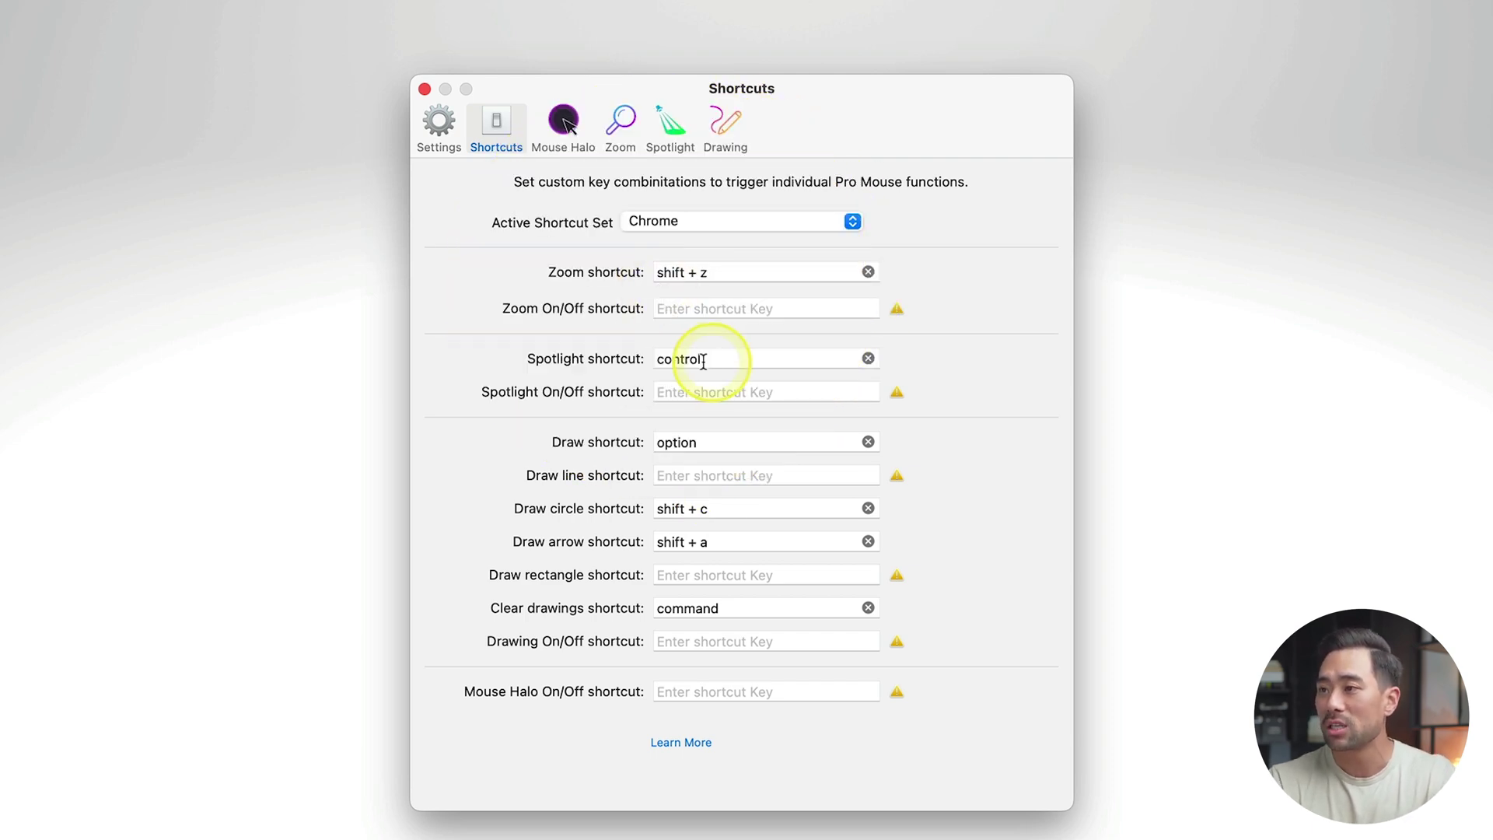
key("ctrl")
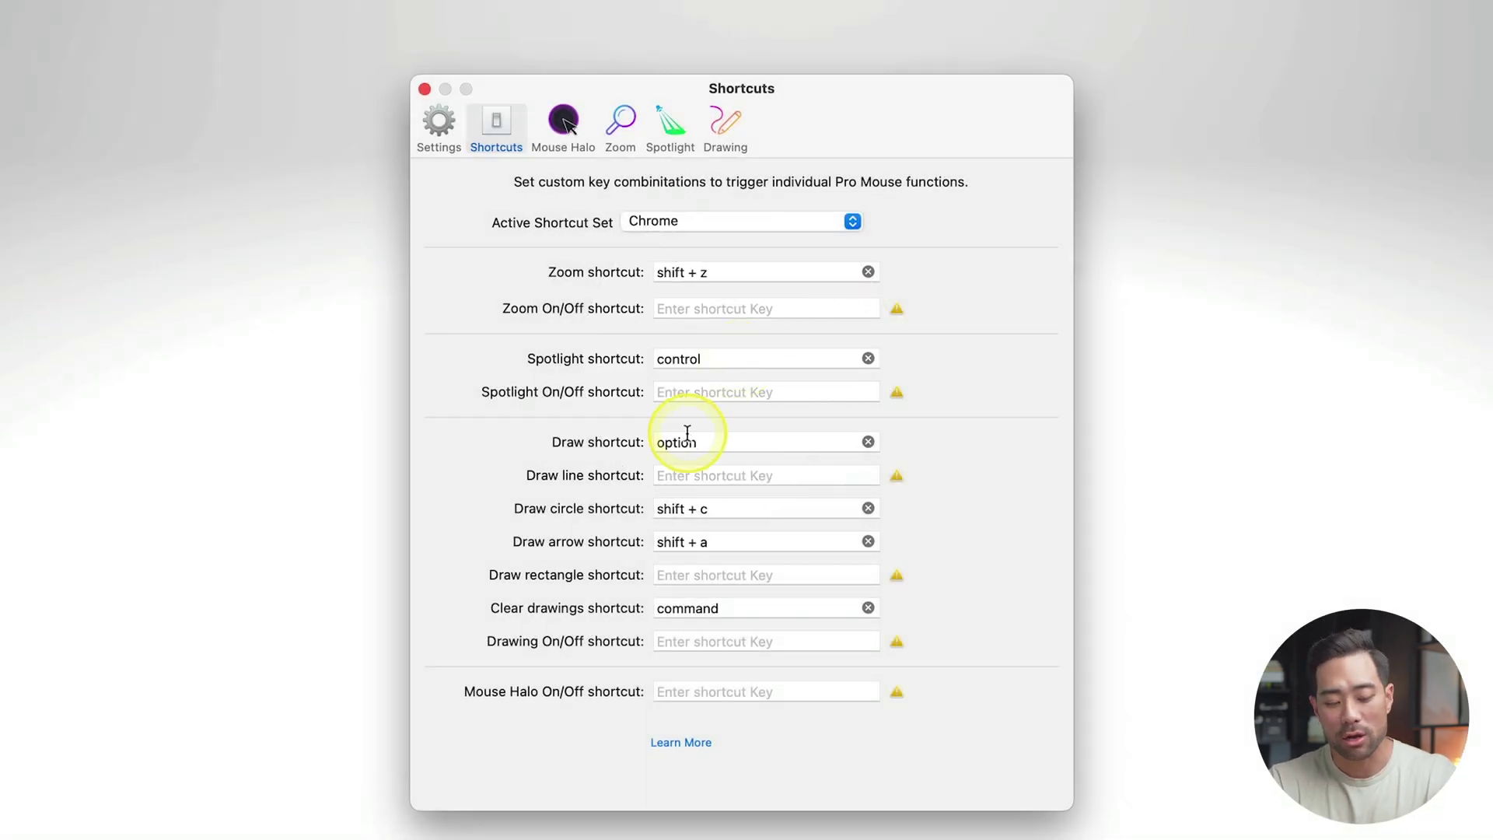
Draw freehand blue lines across the Shortcuts window and the desktop, and clear all the drawings
mouse_move(687, 433)
left_mouse_down()
mouse_move(580, 430)
mouse_move(1077, 225)
mouse_move(1117, 67)
mouse_move(1039, 148)
left_mouse_up()
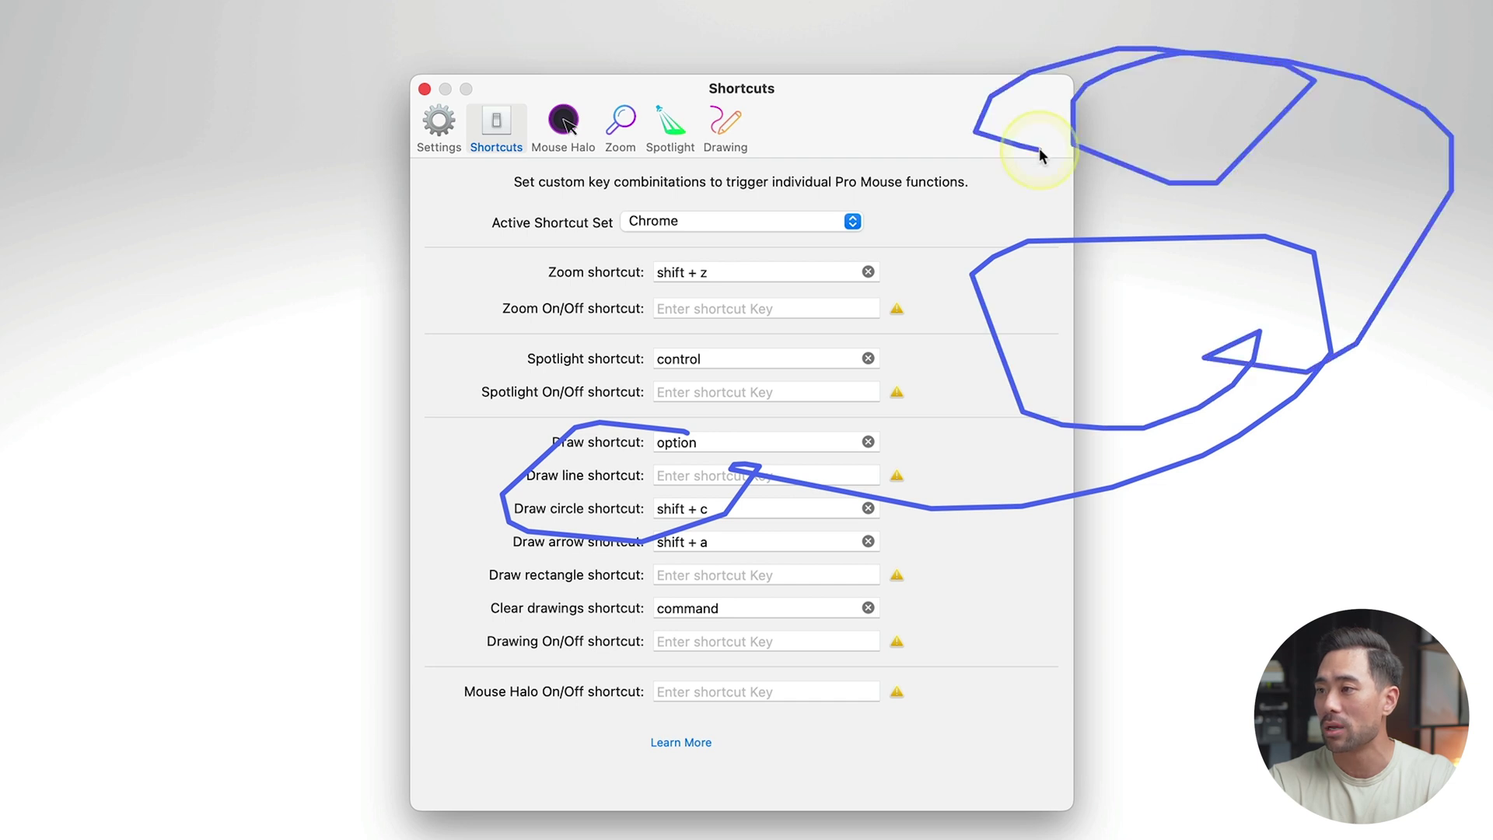
key("super")
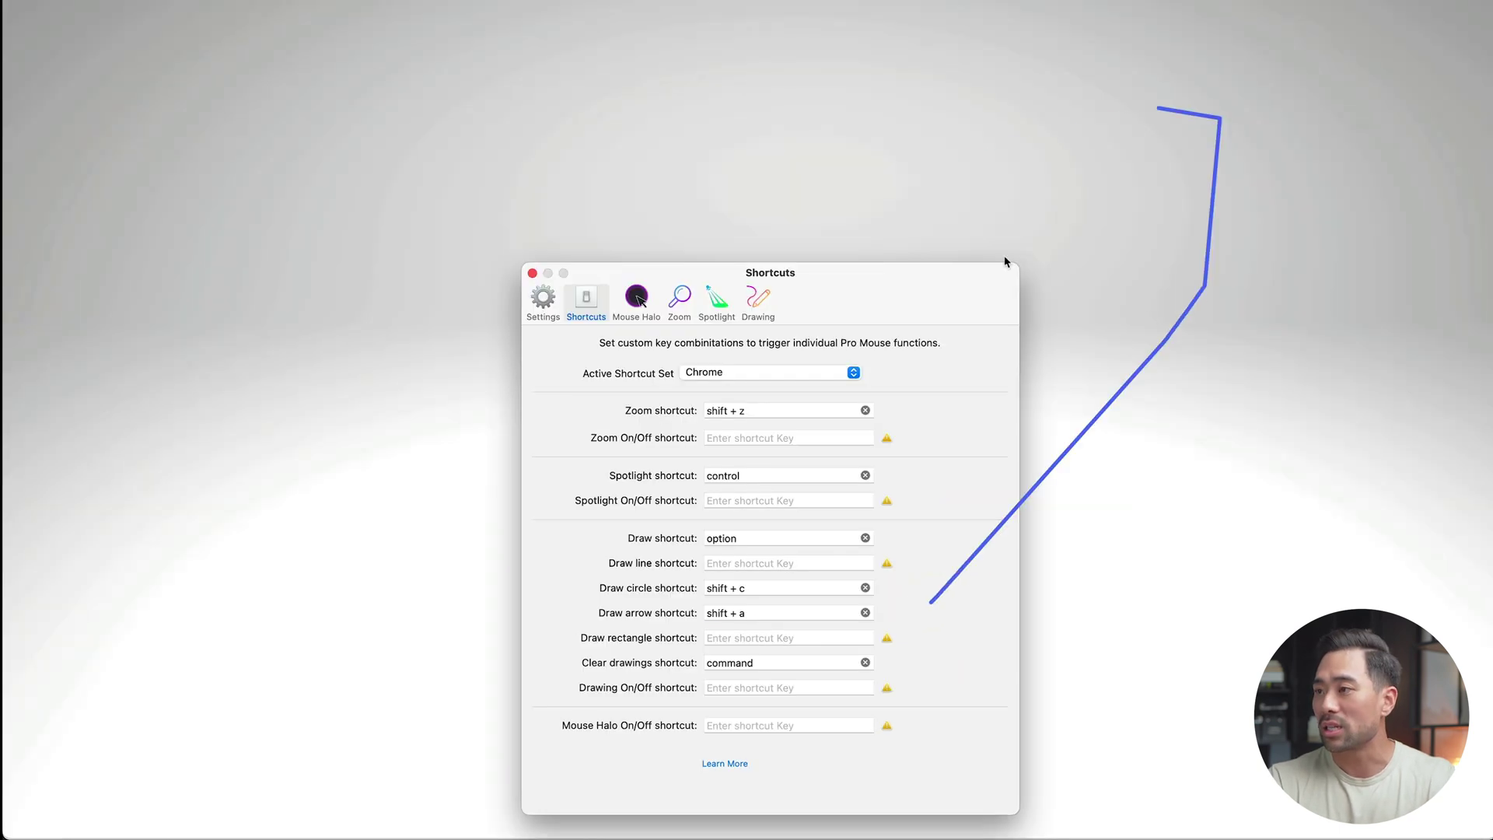
mouse_move(1004, 262)
left_mouse_down()
mouse_move(765, 392)
mouse_move(223, 250)
mouse_move(400, 273)
left_mouse_up()
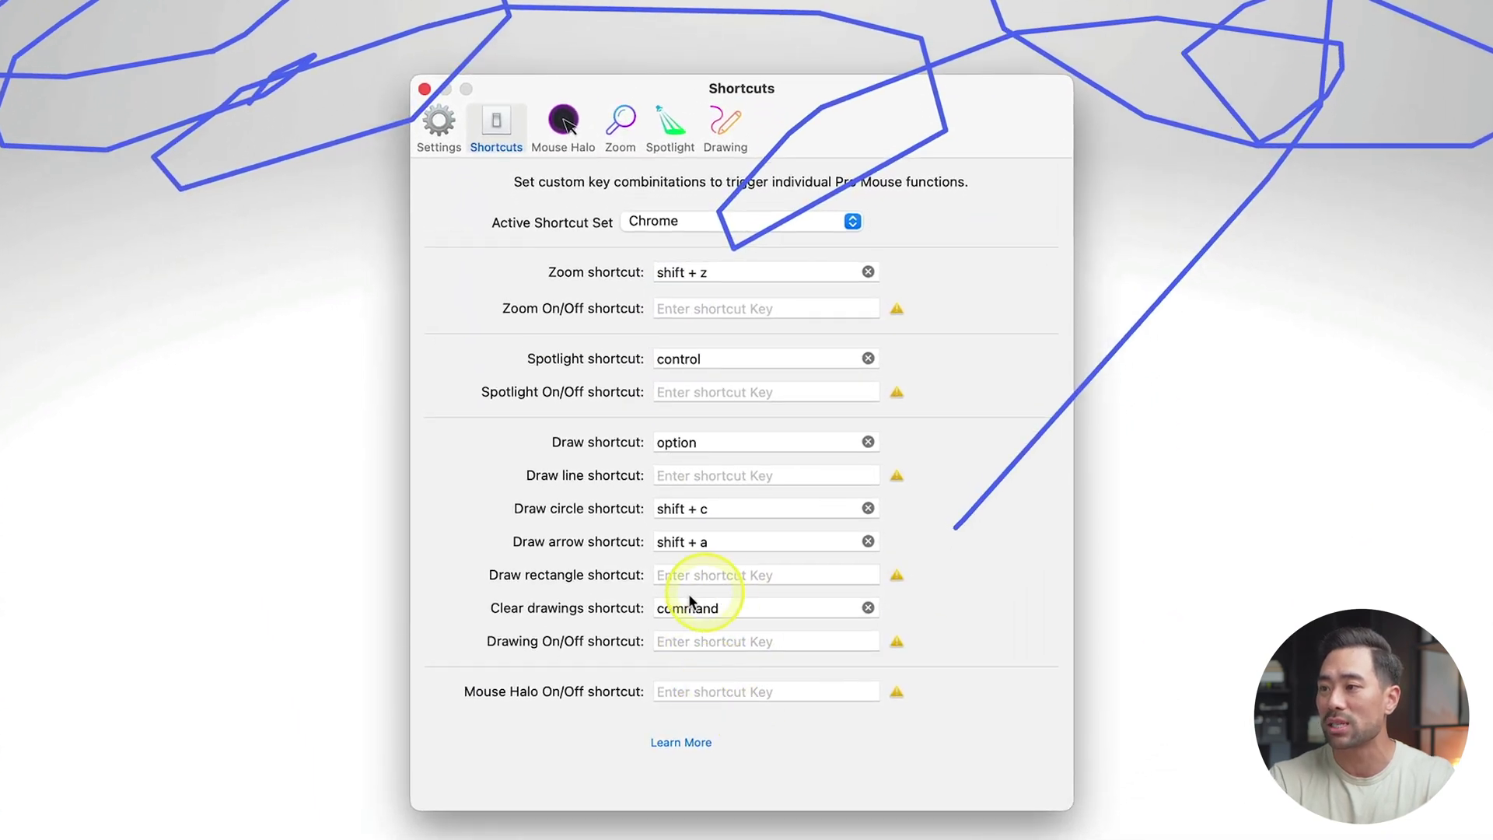
key("ctrl")
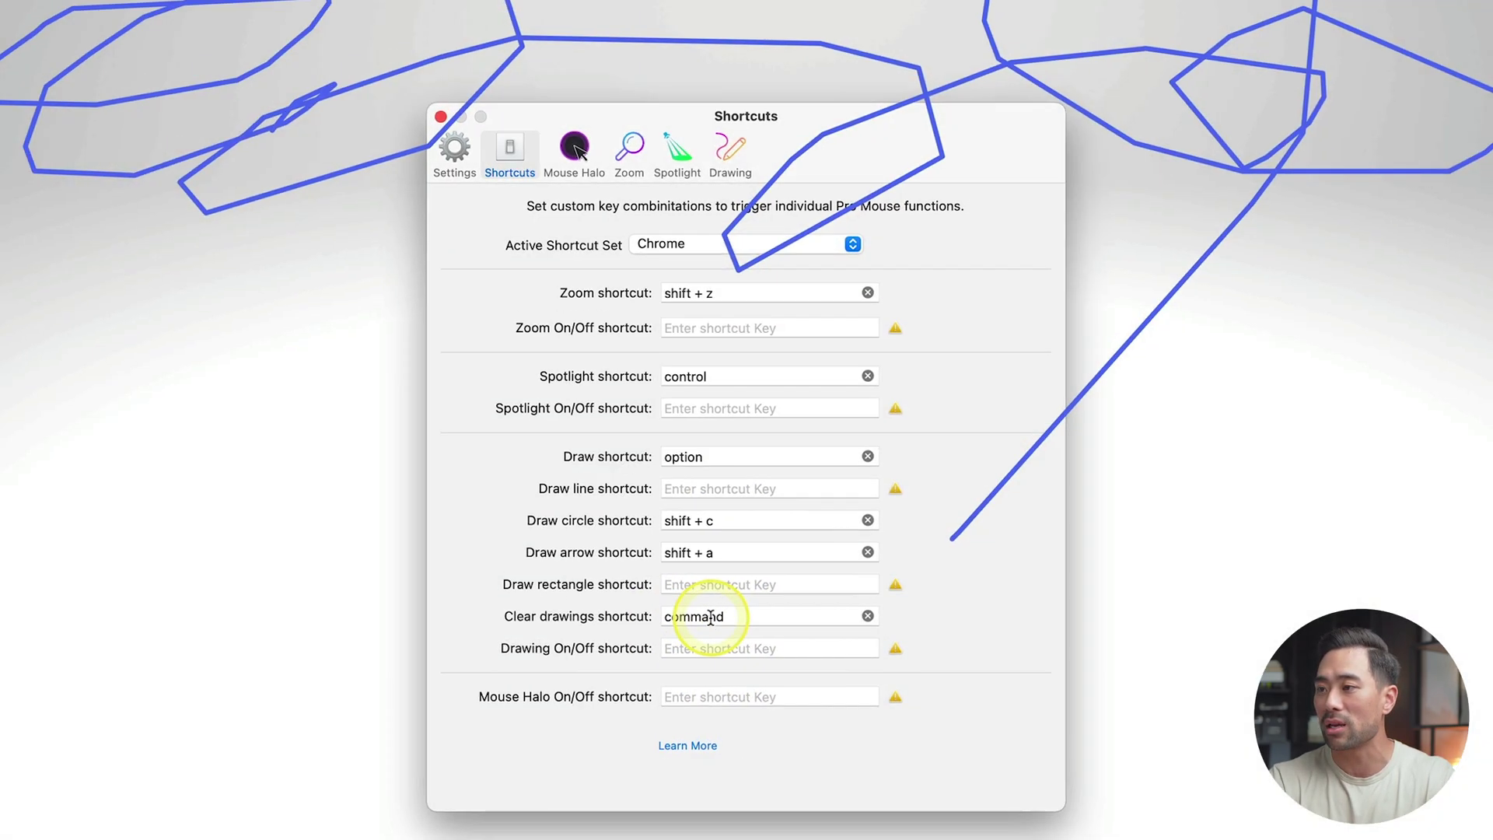
key("super")
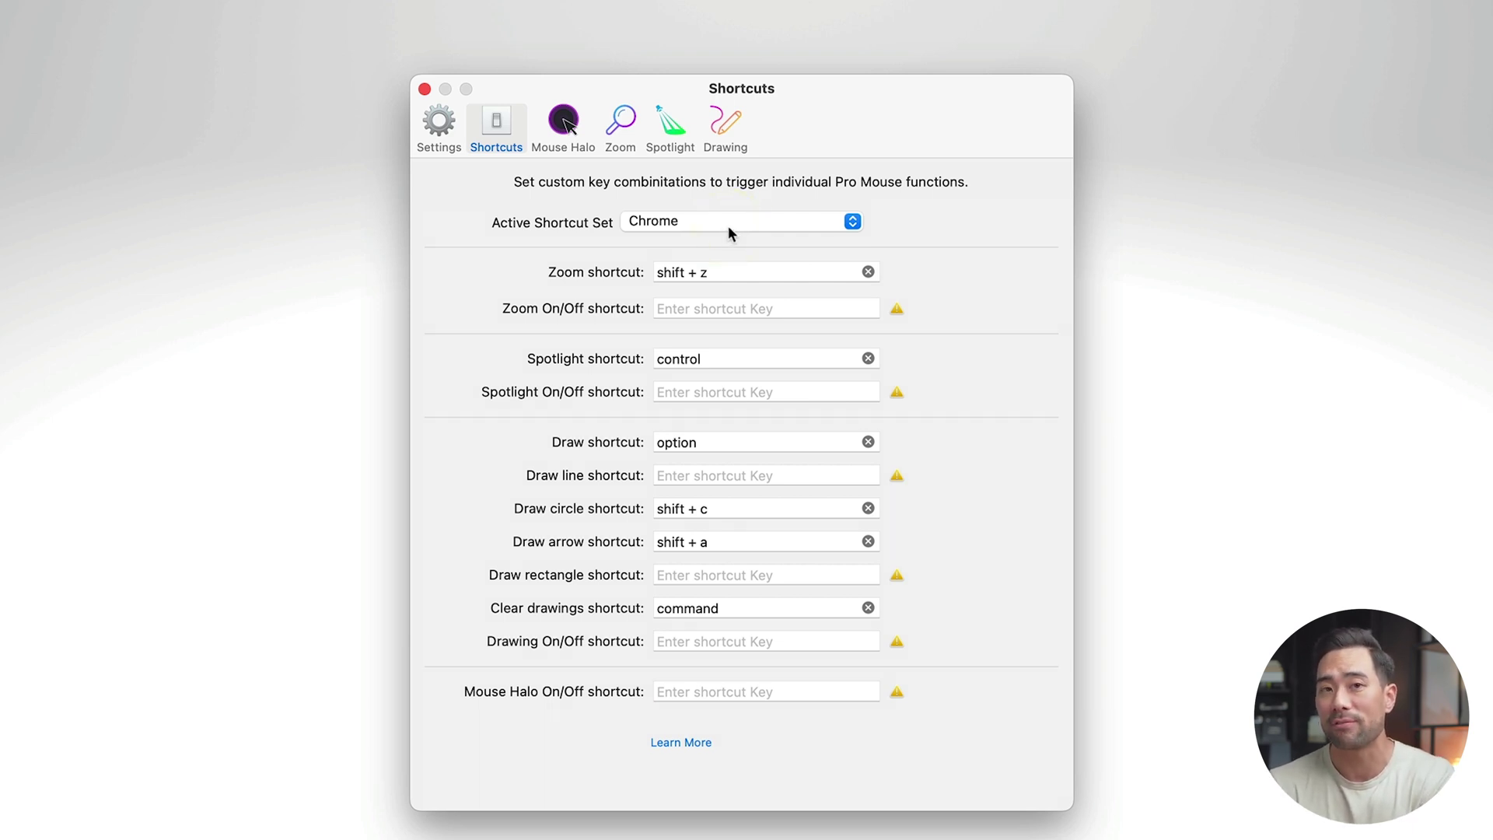
Review the managed shortcut sets and the application assigned to the Chrome set, keeping Chrome as the active set
left_click(728, 224)
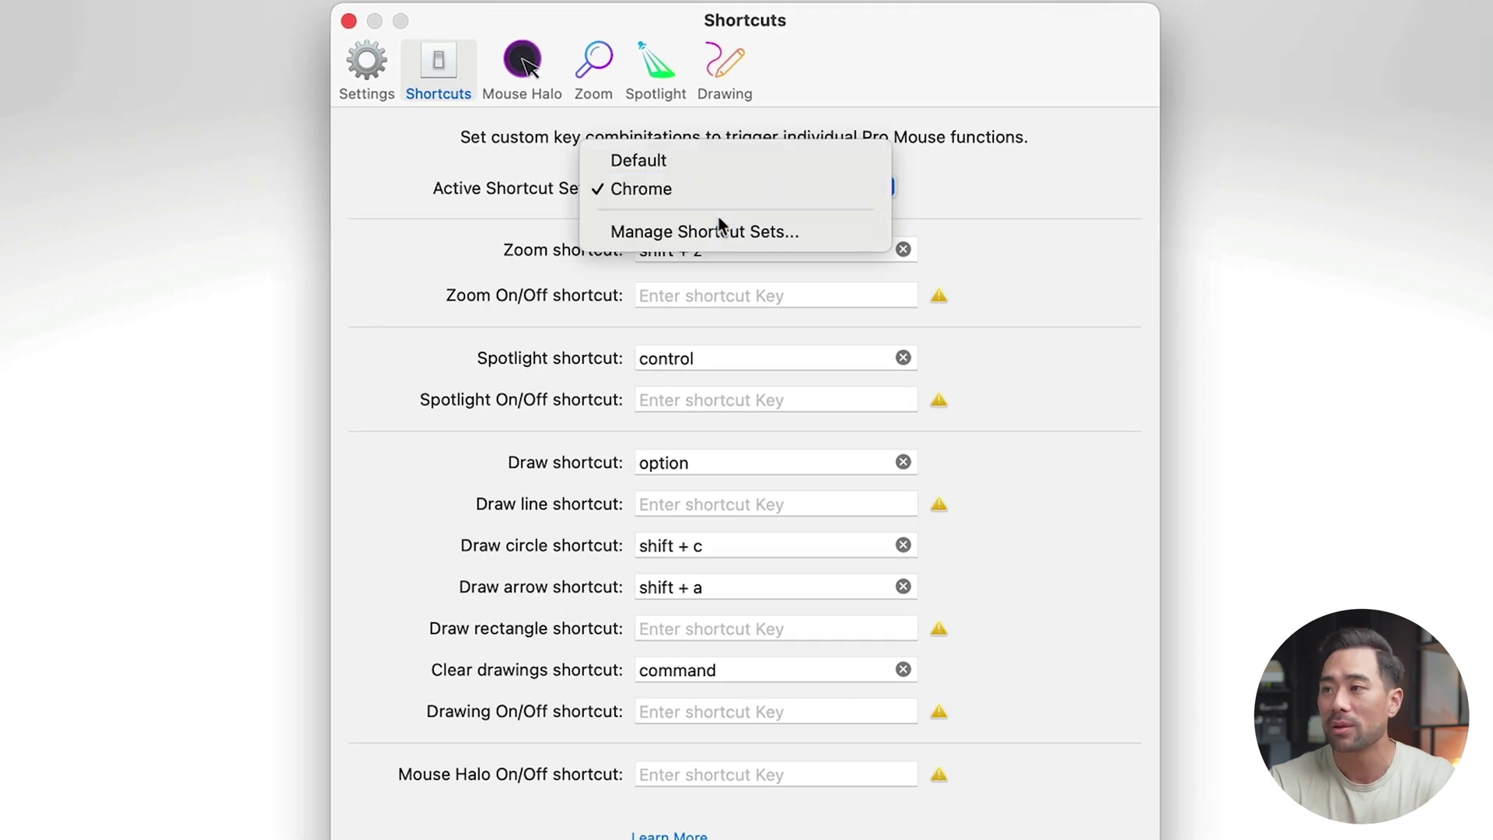
left_click(708, 232)
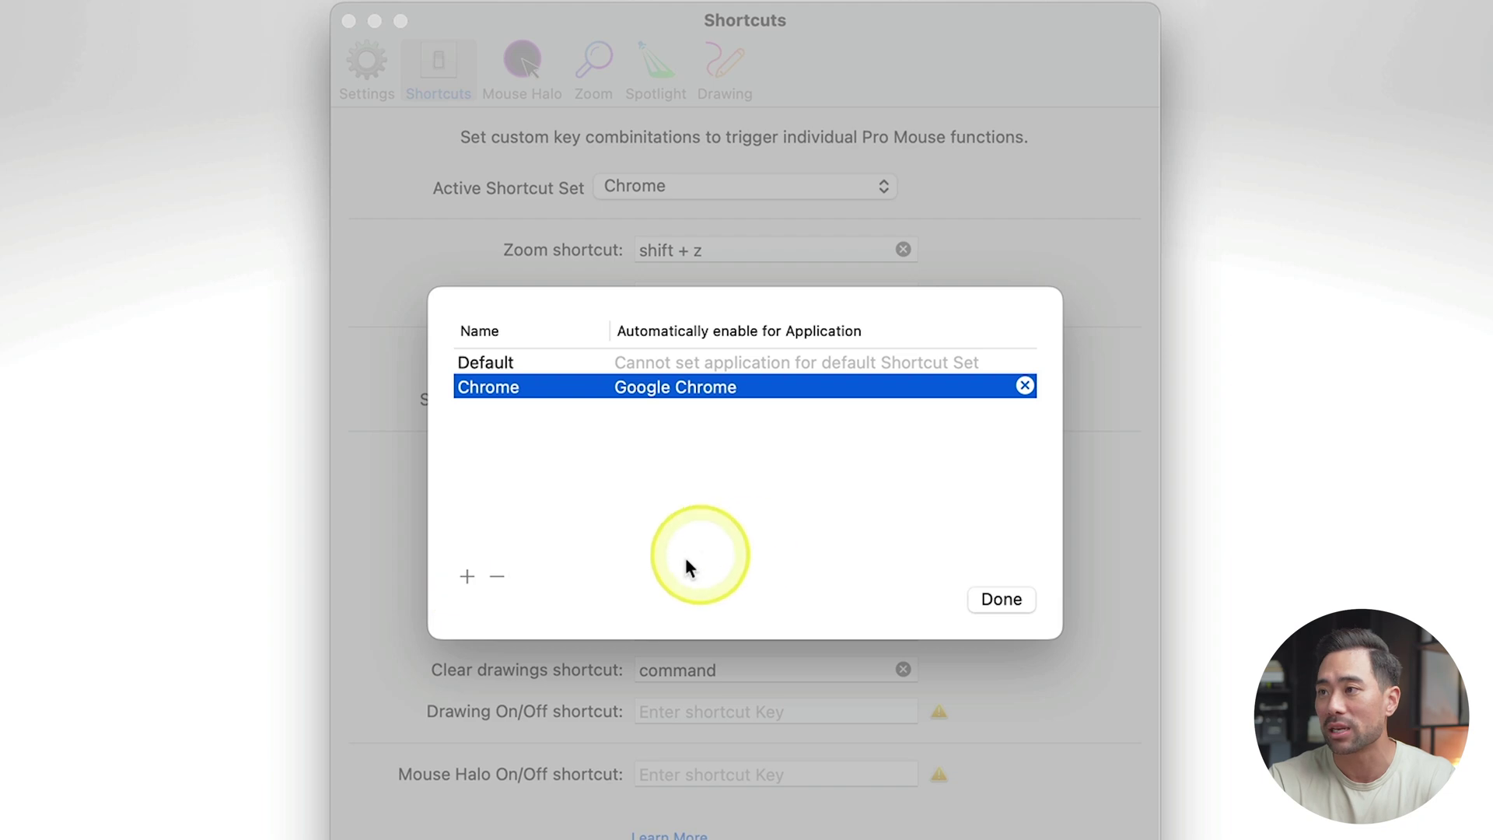
left_click(1001, 598)
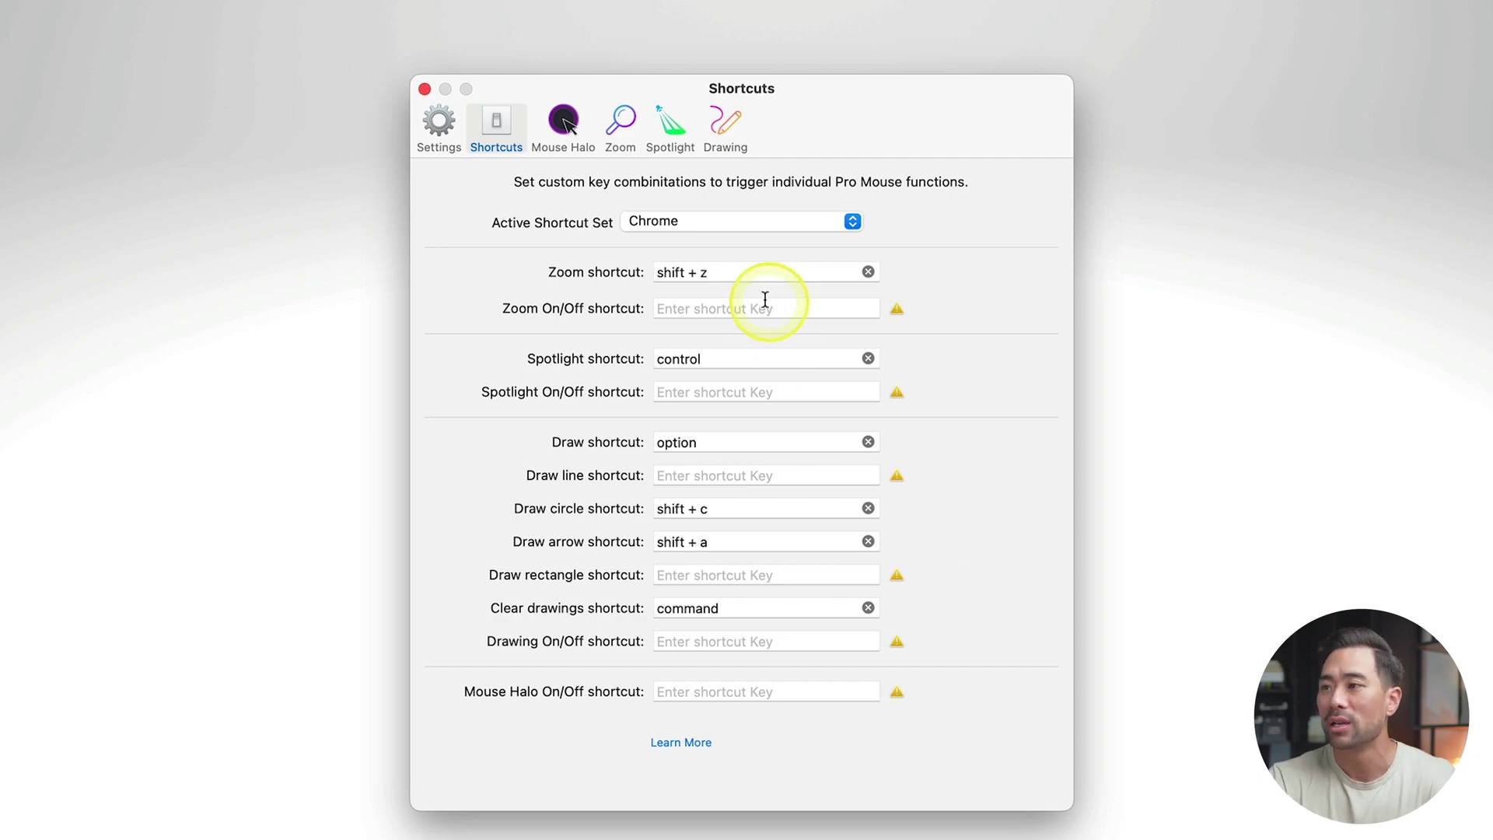
left_click(718, 223)
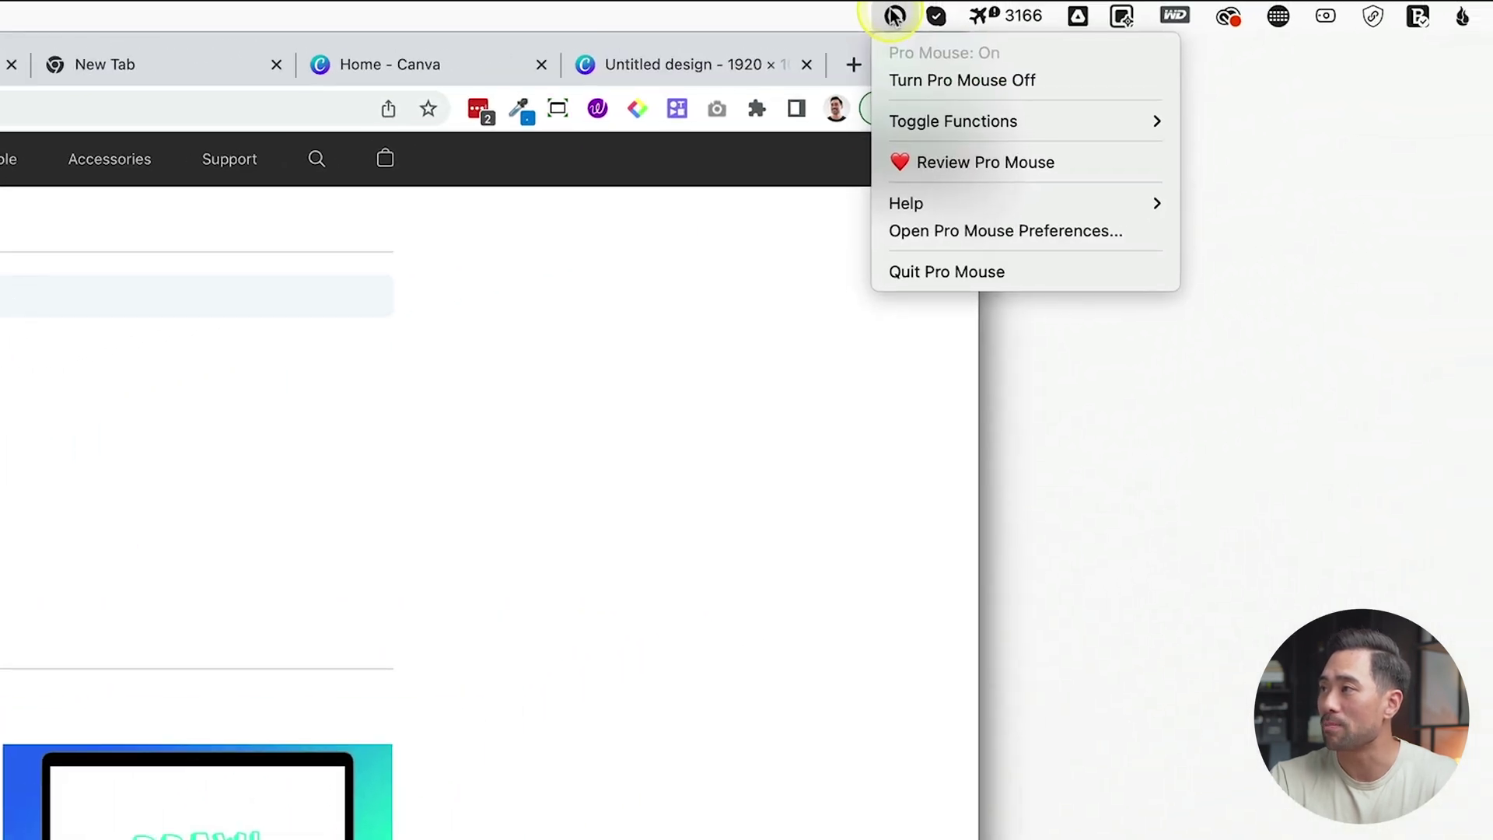
Look at Pro Mouse's Toggle Functions options for Mouse Halo, Zoom, Spotlight and Drawing
mouse_move(1176, 64)
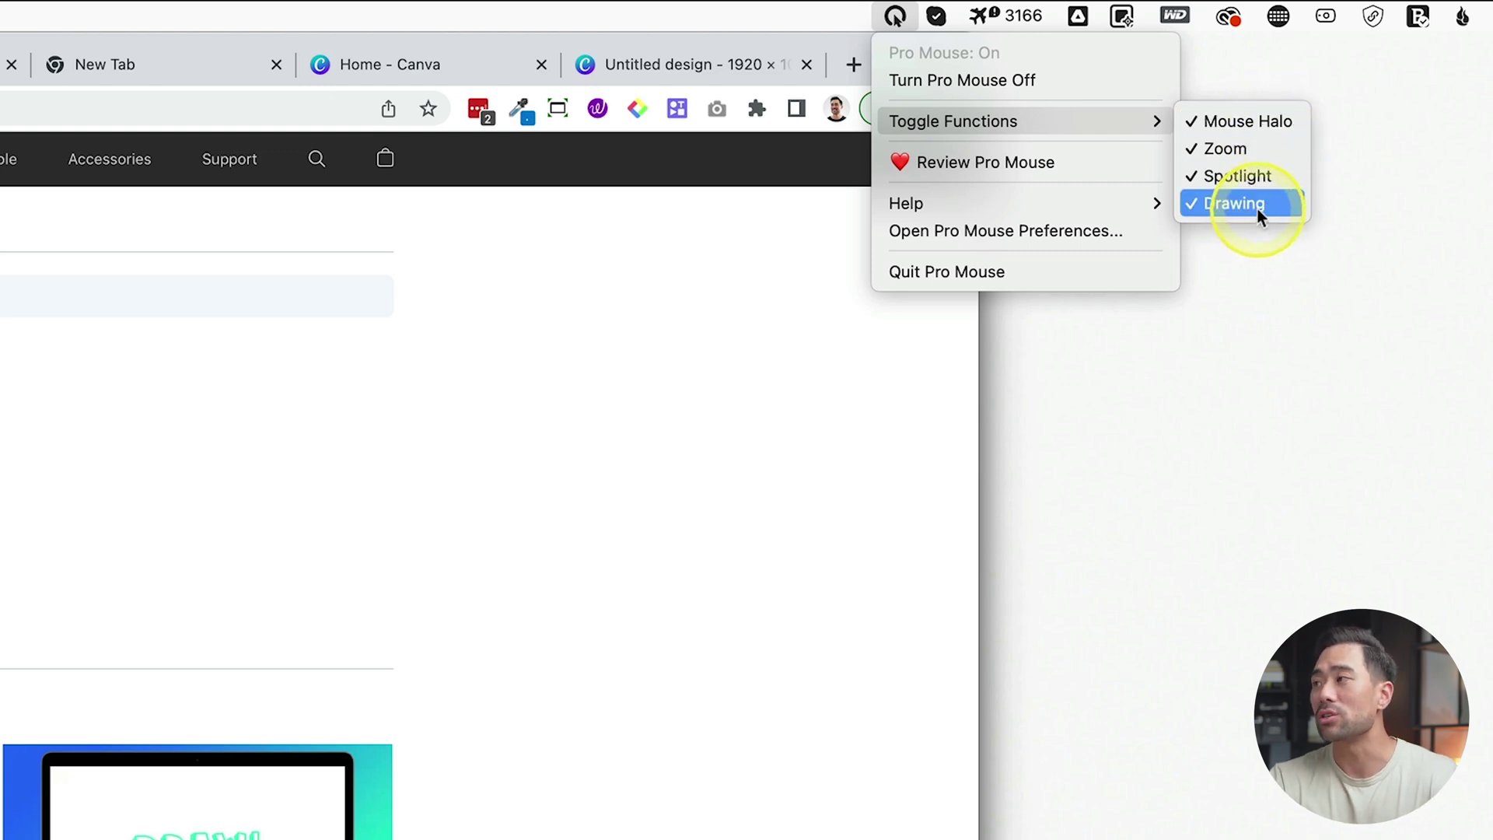
left_click(1258, 126)
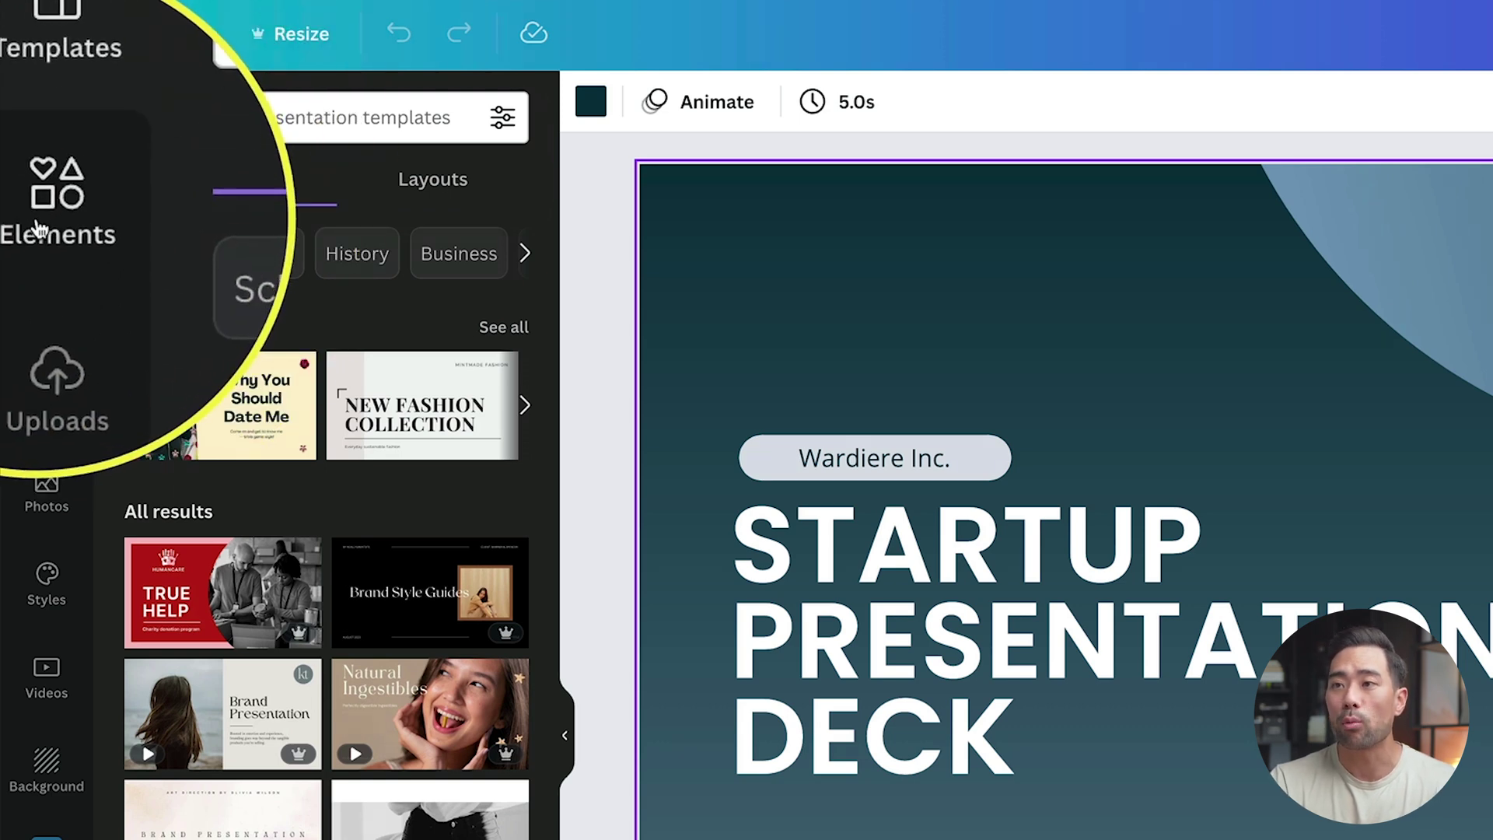
Switch to the Canva presentation and open its Elements library, emphasizing the area with the zoom glass and spotlight
left_click(41, 229)
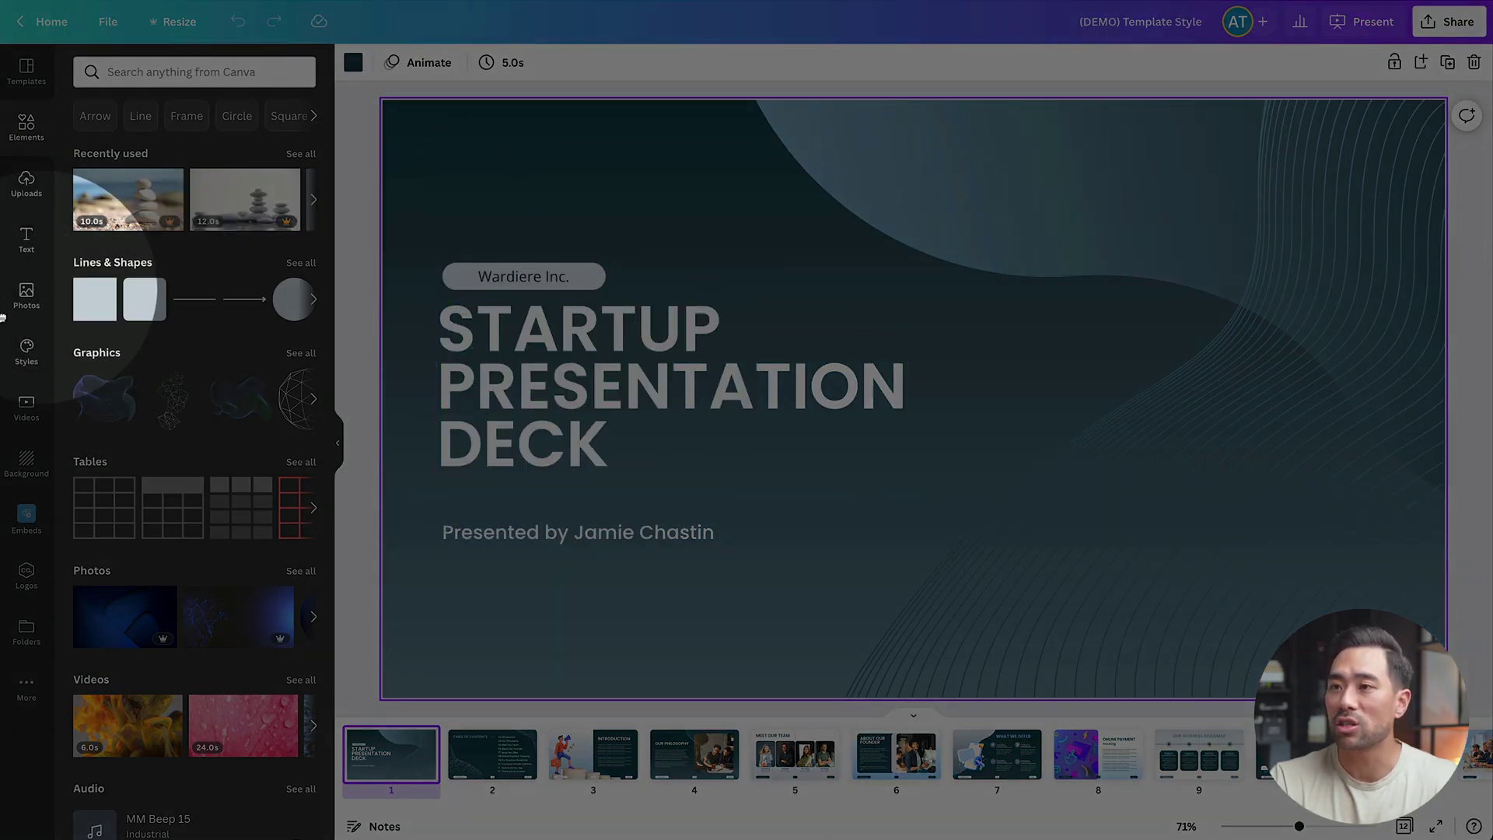
left_click(943, 573)
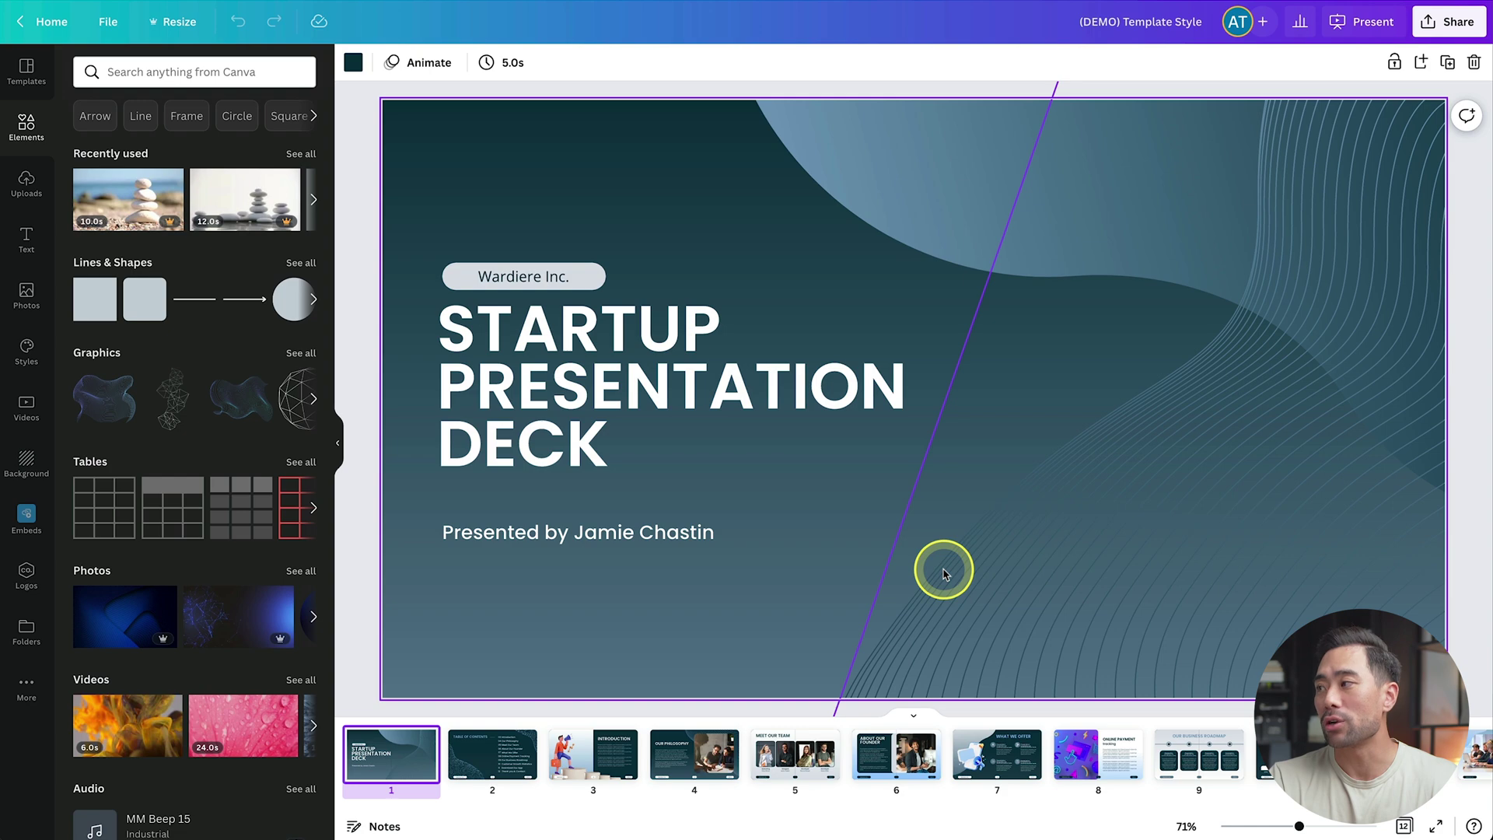
Draw freehand arrows over the Canva presentation, pointing at the word STARTUP in the title and at the page count icon
left_click_drag(794, 184, 926, 307)
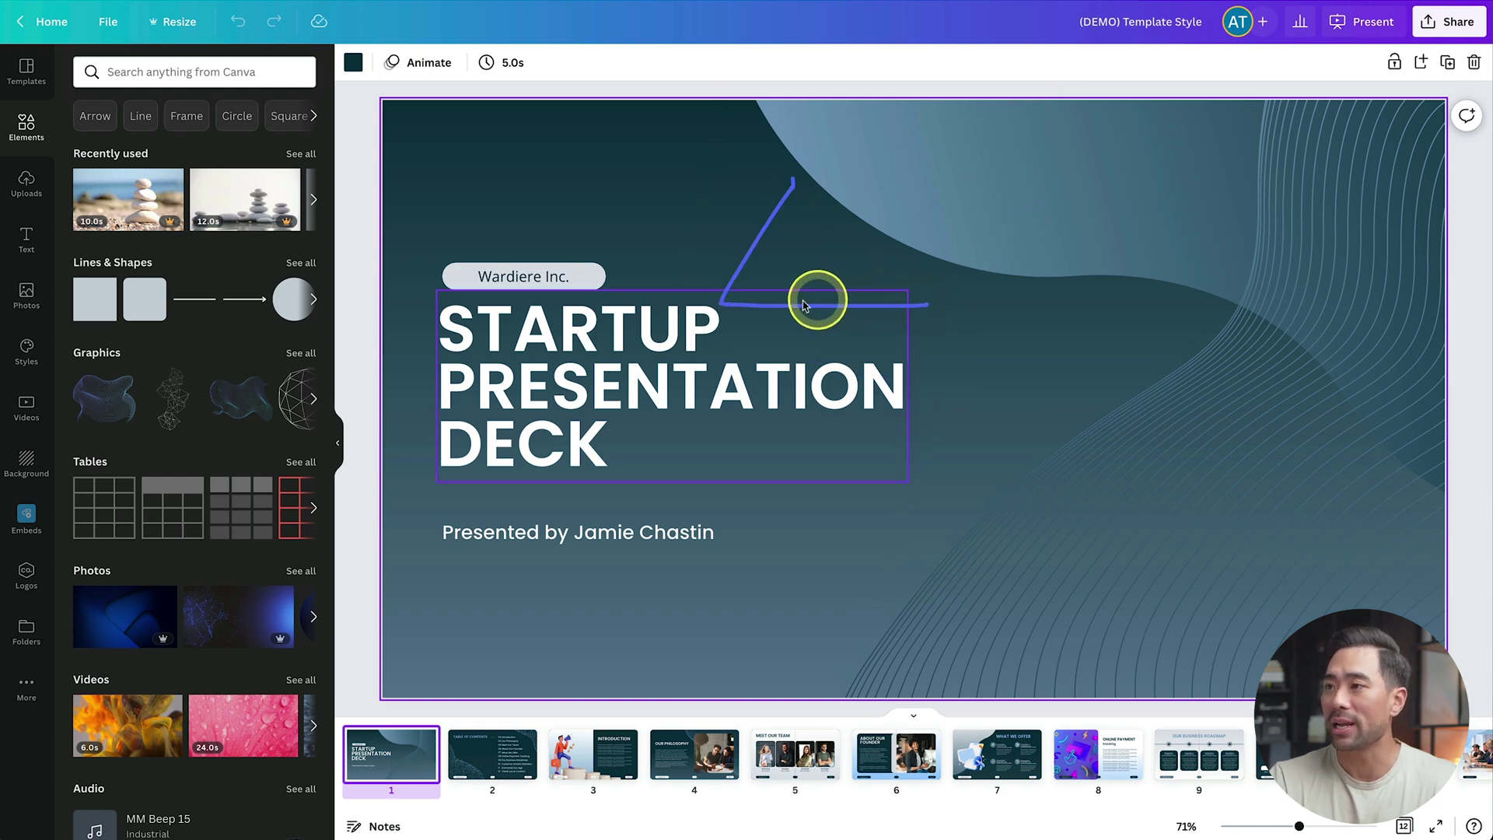
left_click_drag(737, 300, 1228, 171)
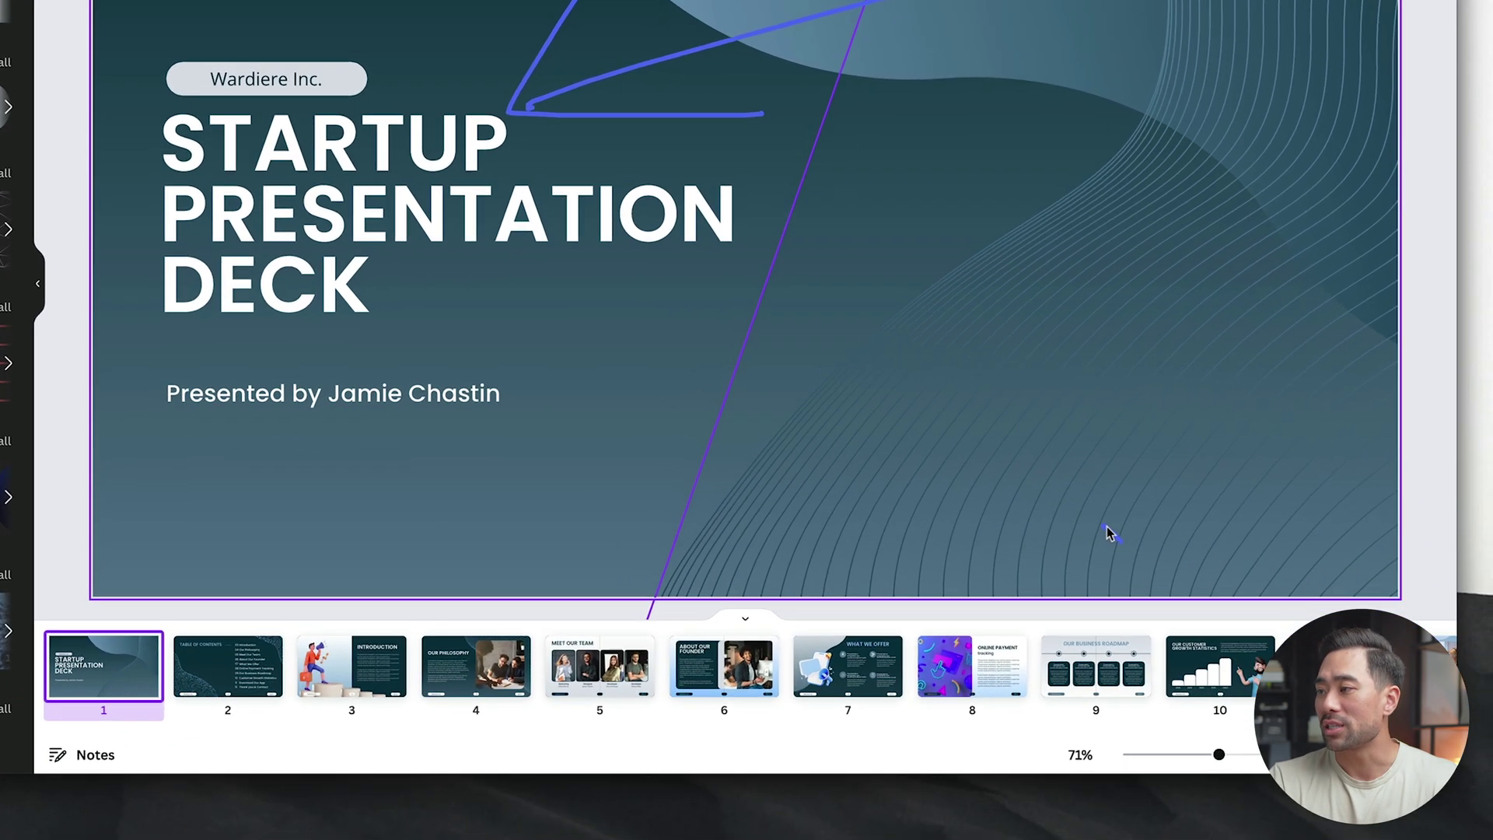
mouse_move(1206, 642)
left_mouse_down()
mouse_move(1384, 756)
mouse_move(1403, 803)
left_mouse_up()
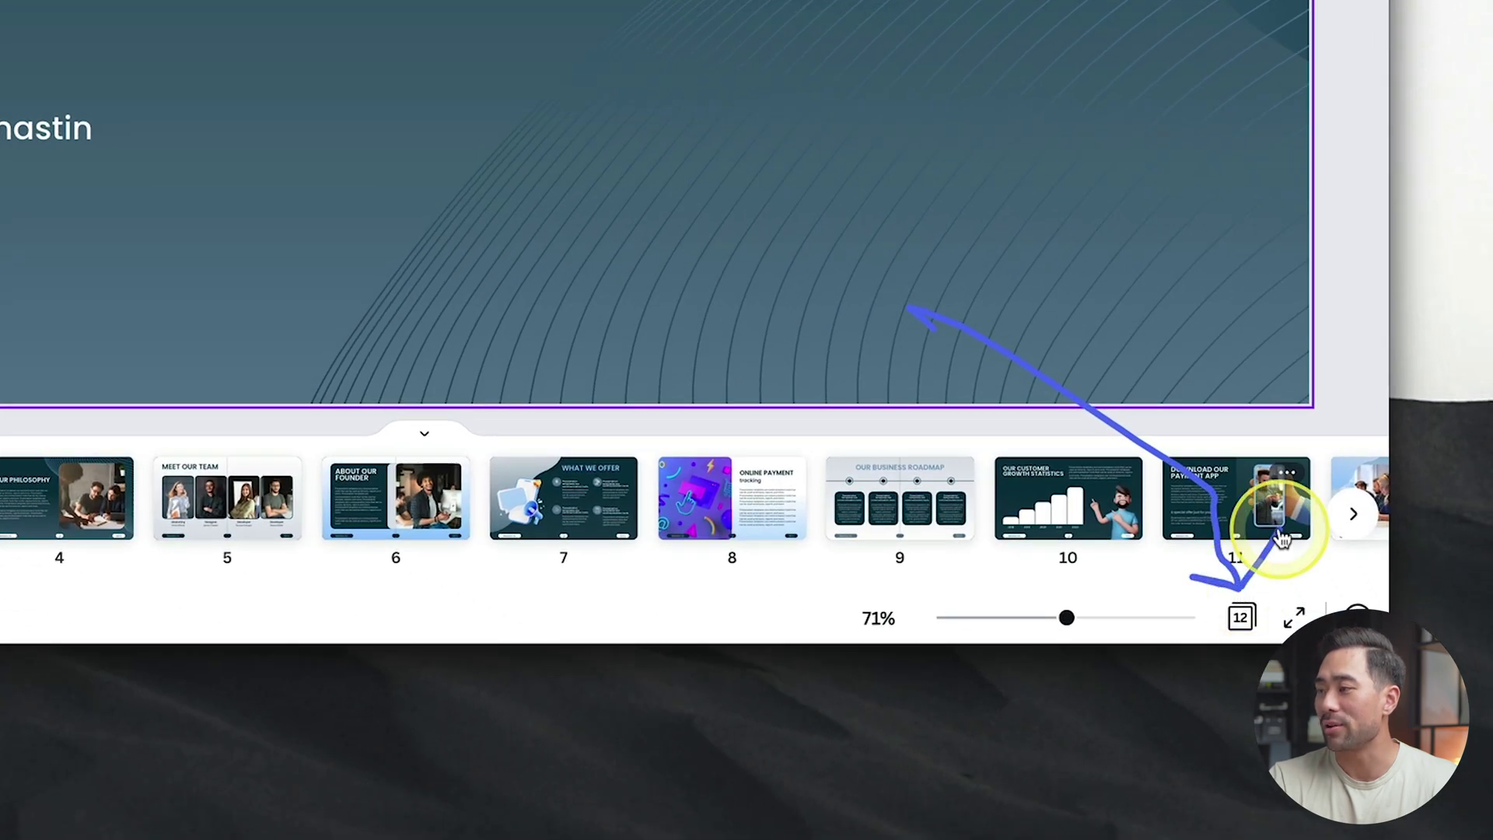
left_click_drag(1278, 516, 1238, 596)
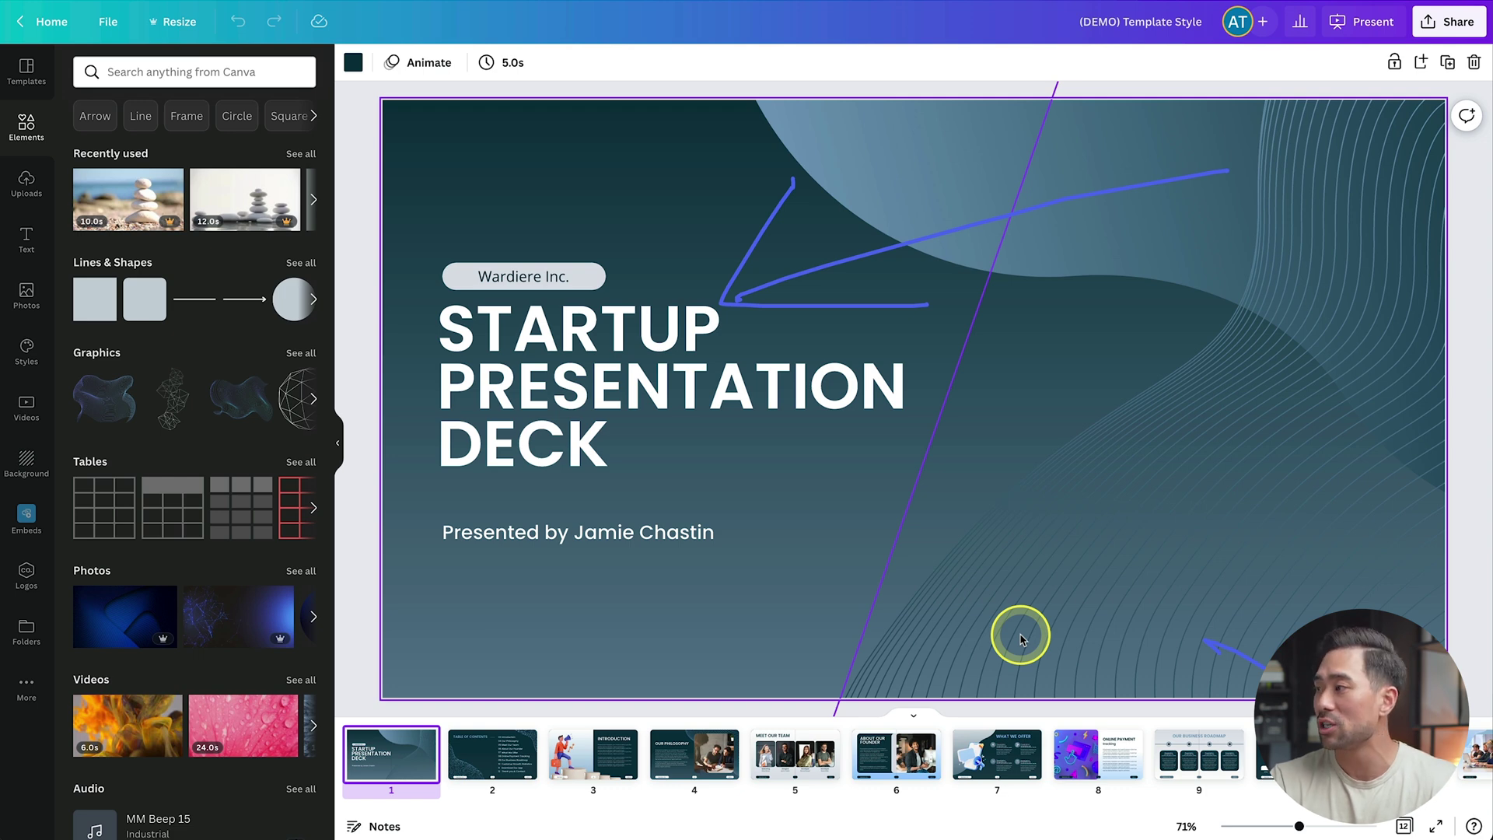
Draw three circles over the lower part of the slide and the page thumbnails, and clear all the drawings
mouse_move(1038, 627)
left_mouse_down()
mouse_move(1119, 751)
mouse_move(1094, 713)
left_mouse_up()
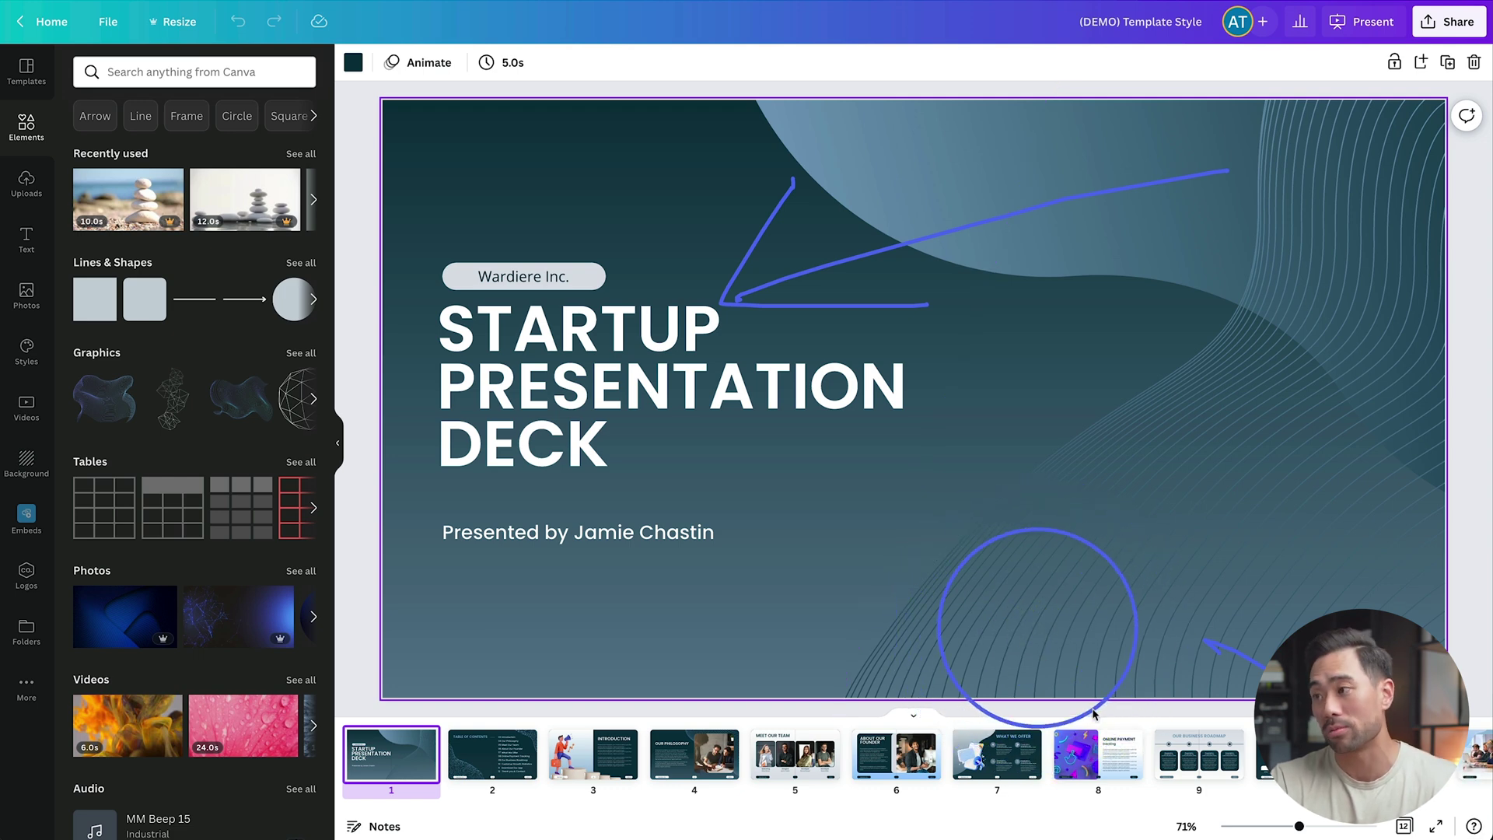
mouse_move(660, 716)
left_mouse_down()
mouse_move(568, 747)
mouse_move(768, 782)
mouse_move(884, 735)
mouse_move(778, 700)
left_mouse_up()
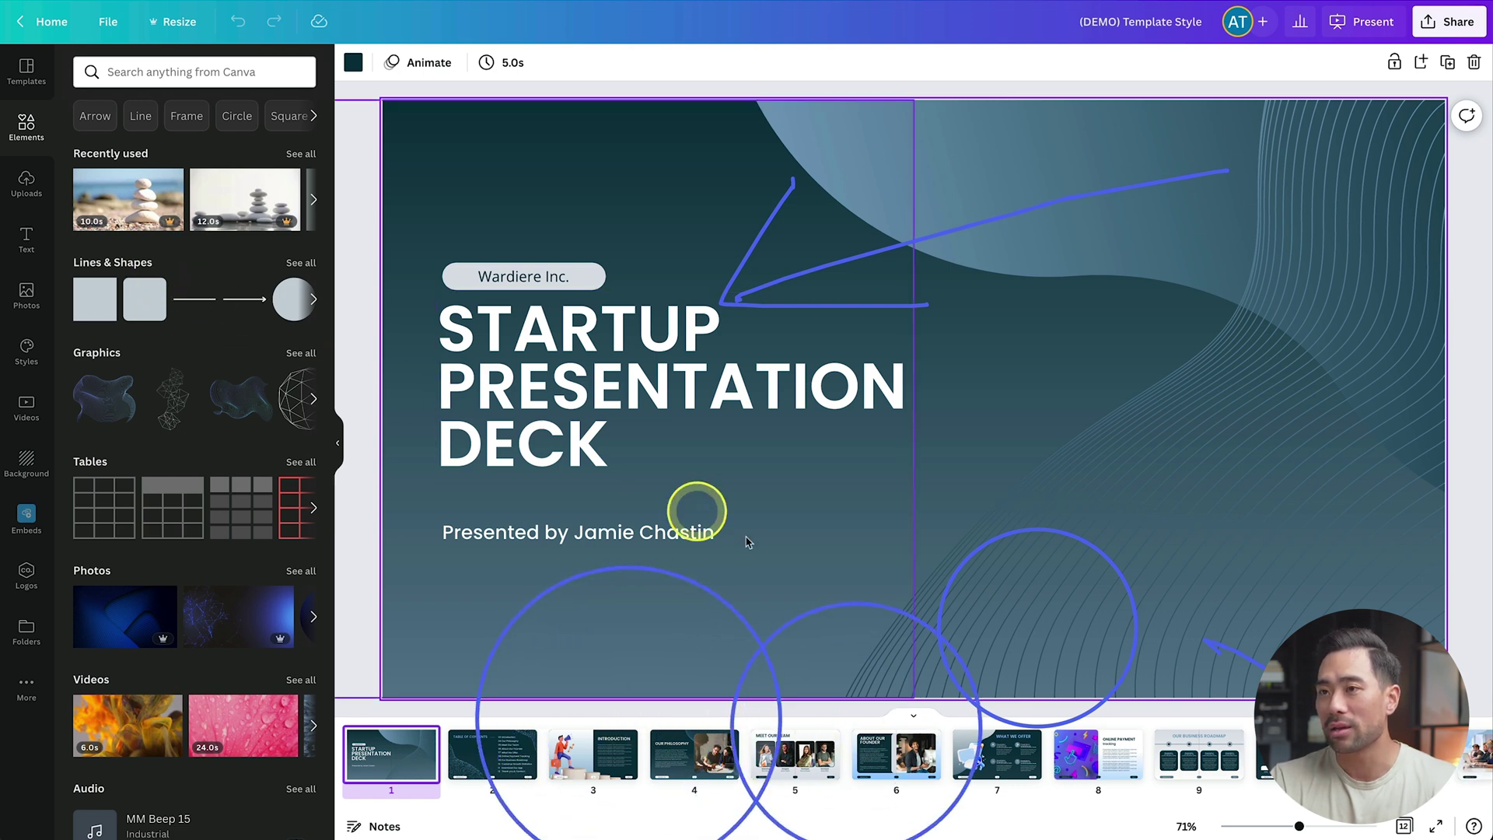
key("Escape")
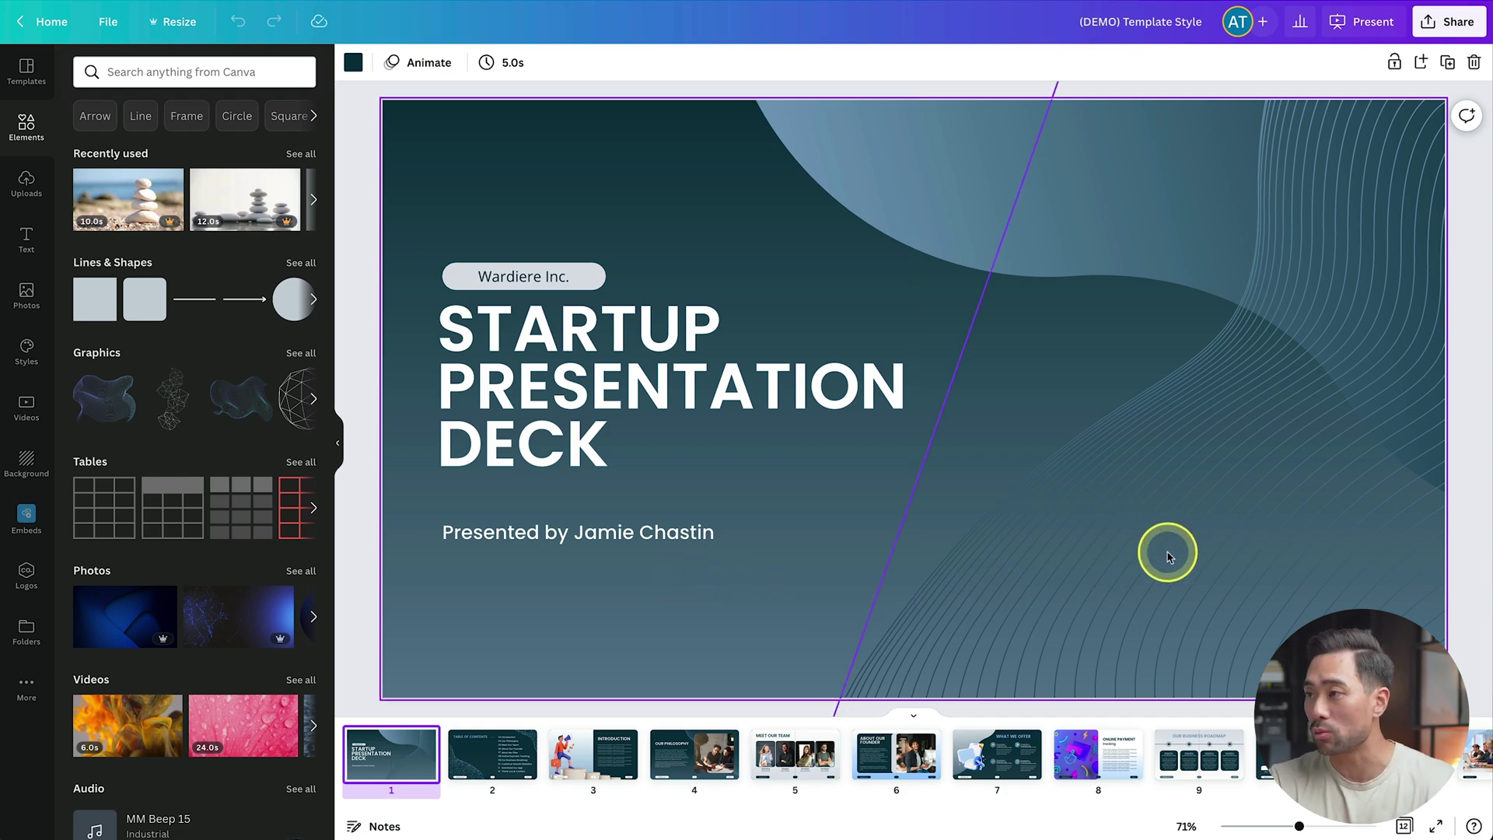
Draw straight arrows pointing down at the page thumbnails and open the Online Payment tracking page
left_click_drag(1167, 554, 981, 724)
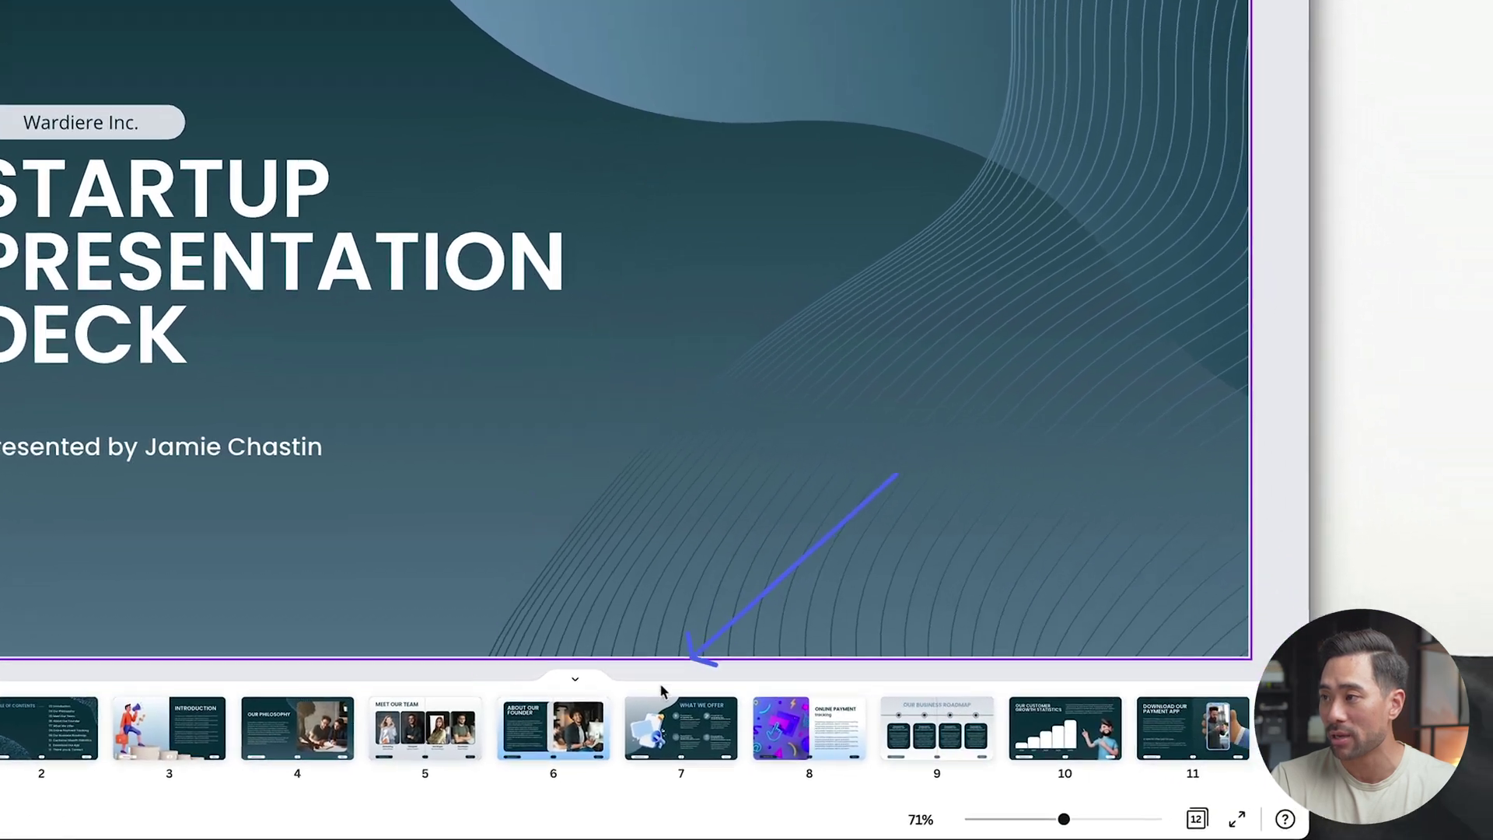
left_click(777, 700)
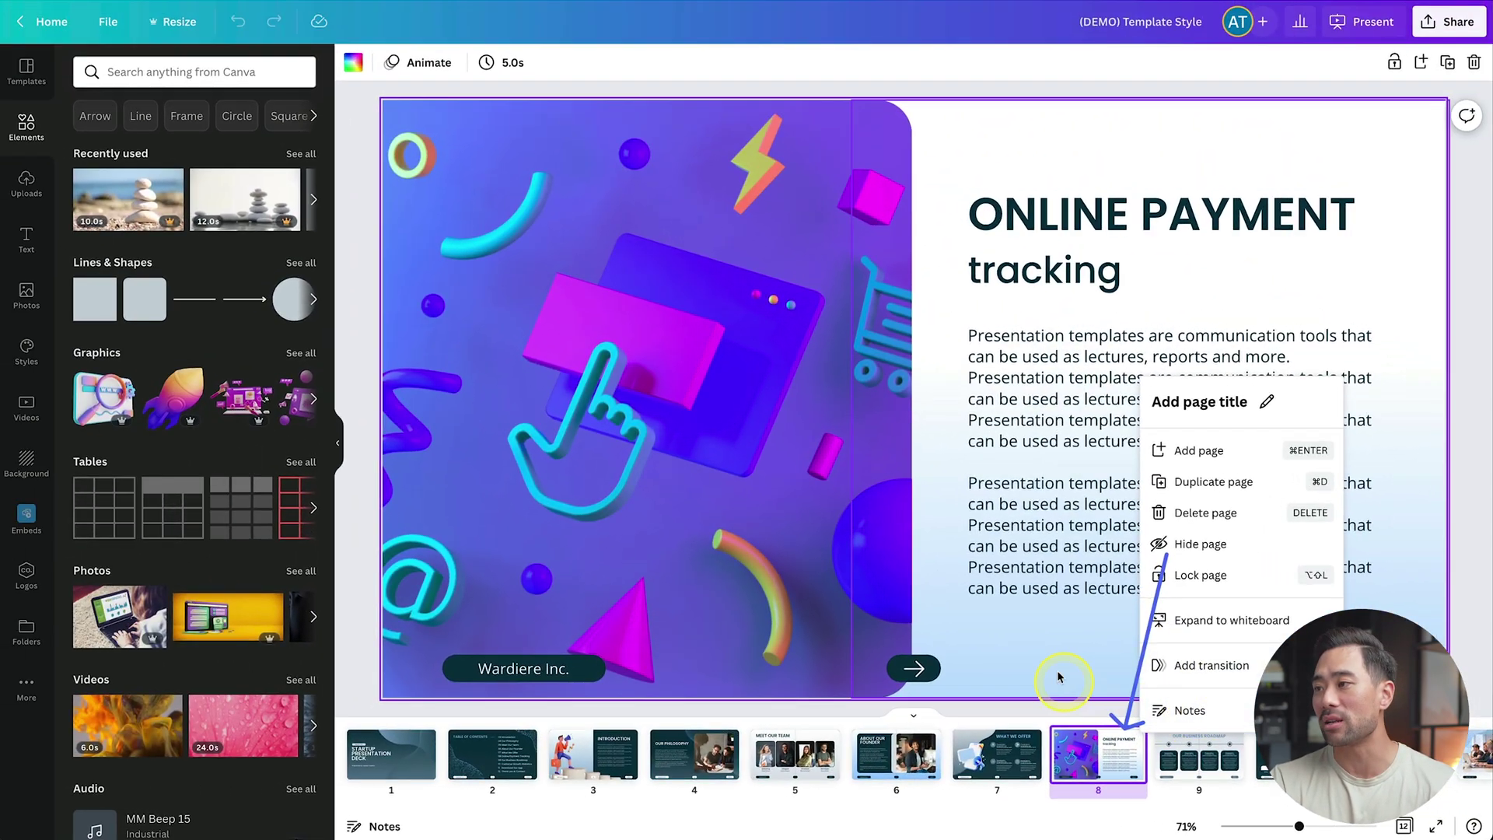
left_click(978, 648)
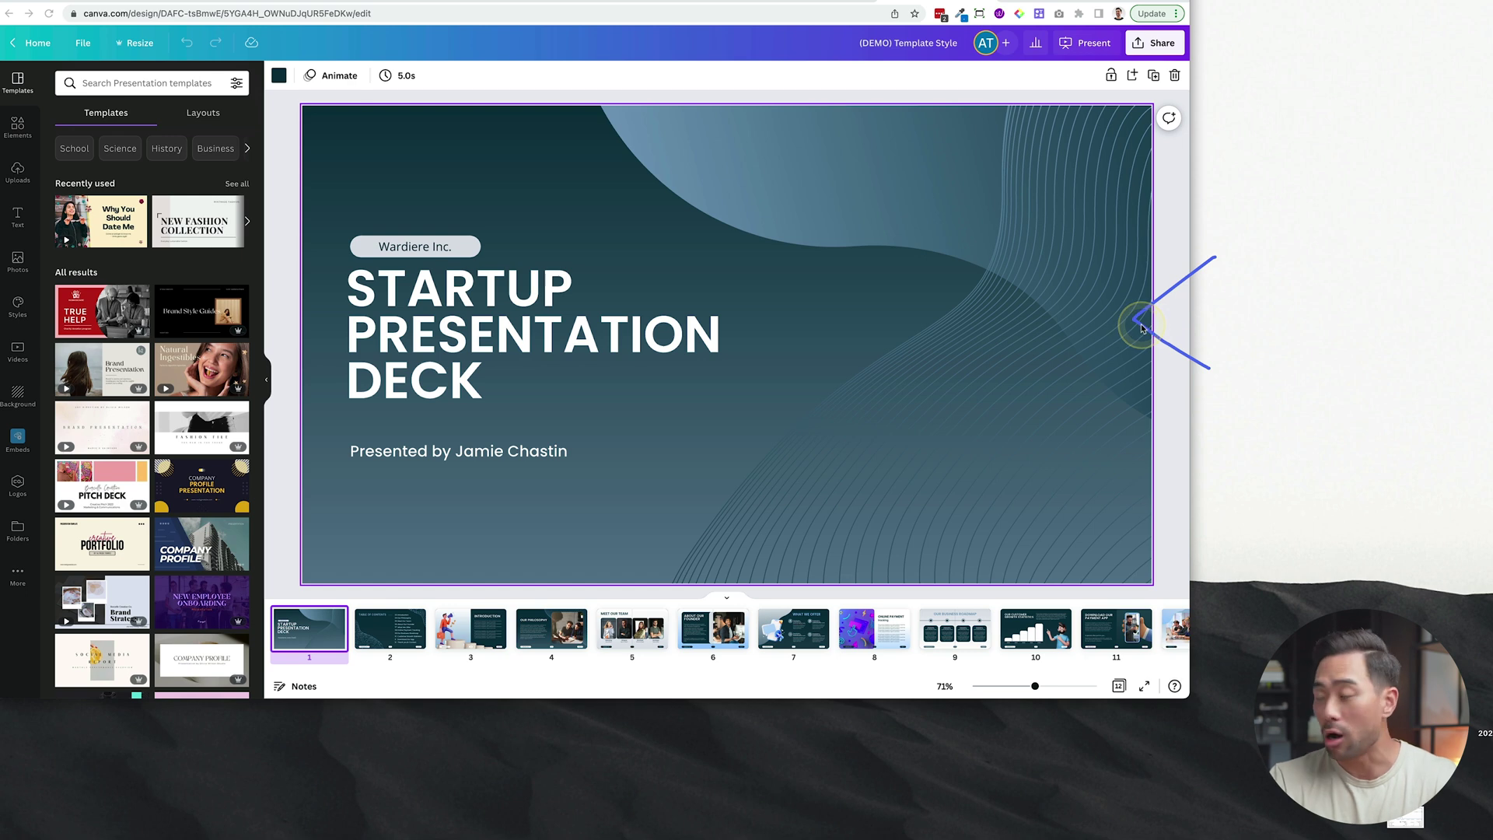
Draw a freehand arrow pointing at the slide's right edge and three nested loops on the blank desktop beside the browser
left_click_drag(1137, 319, 1373, 306)
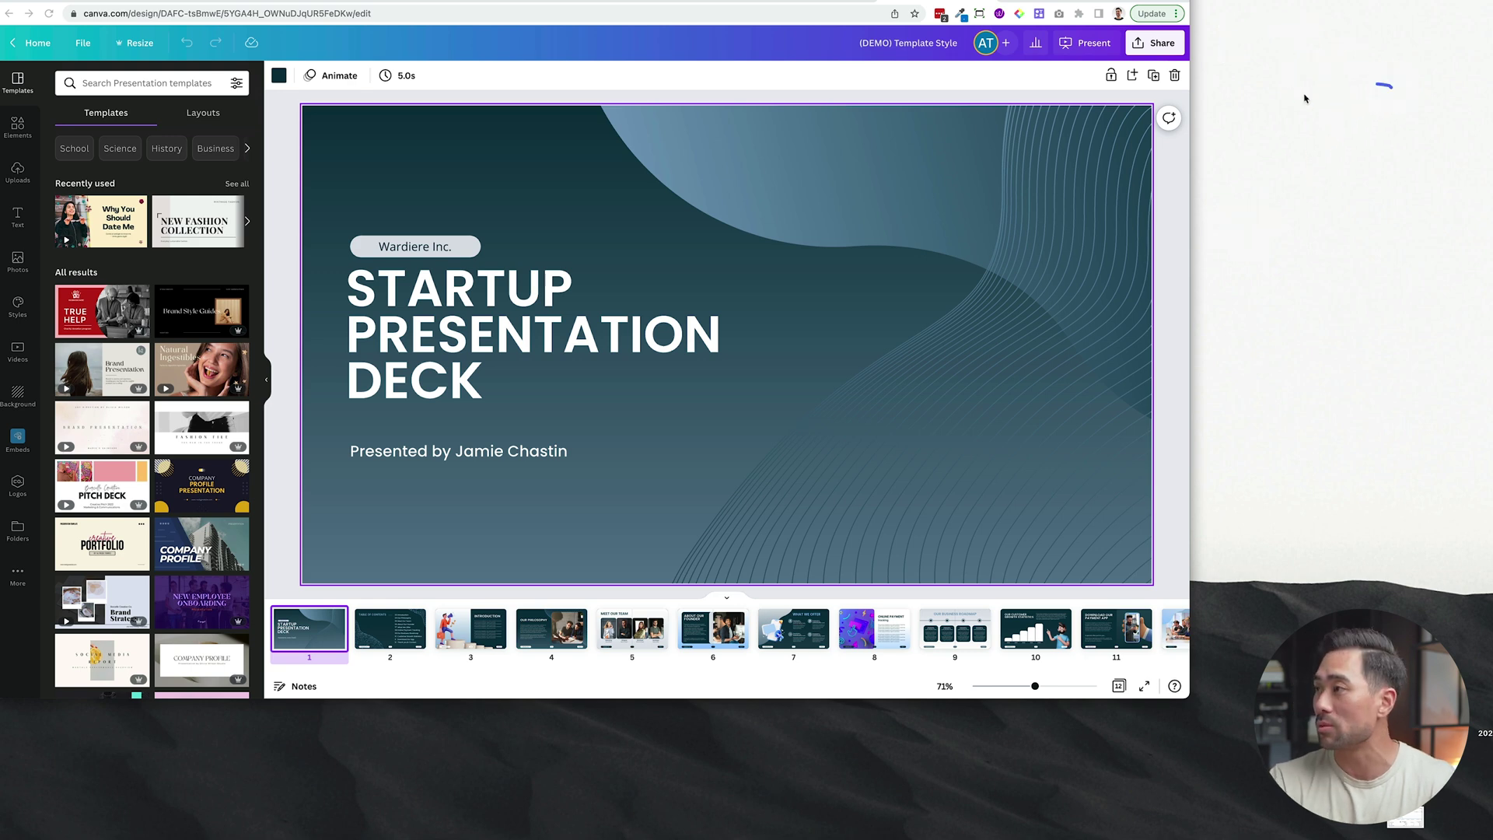
left_click_drag(1305, 98, 1329, 265)
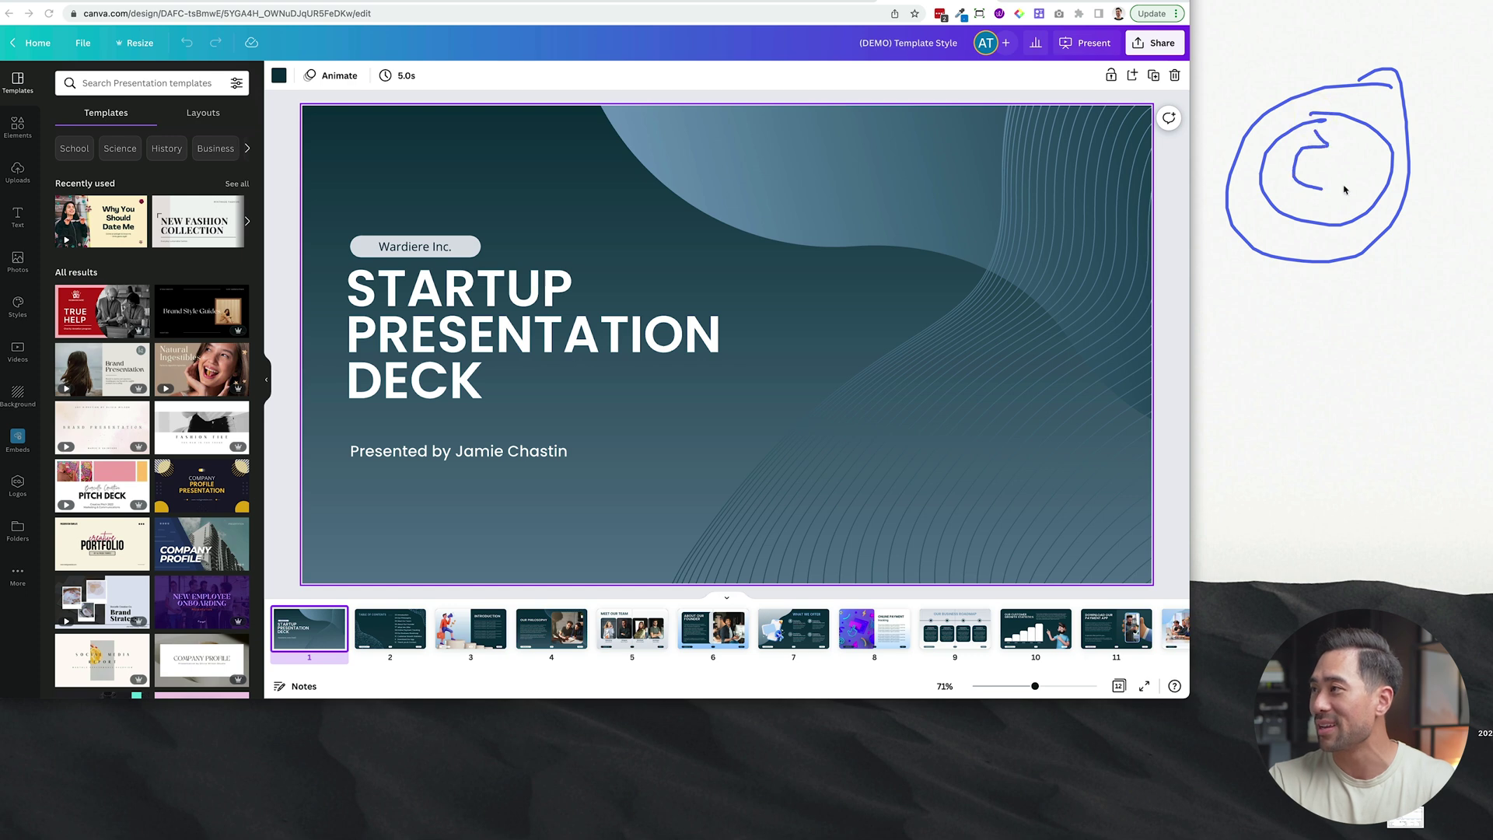
left_click_drag(1344, 189, 1316, 144)
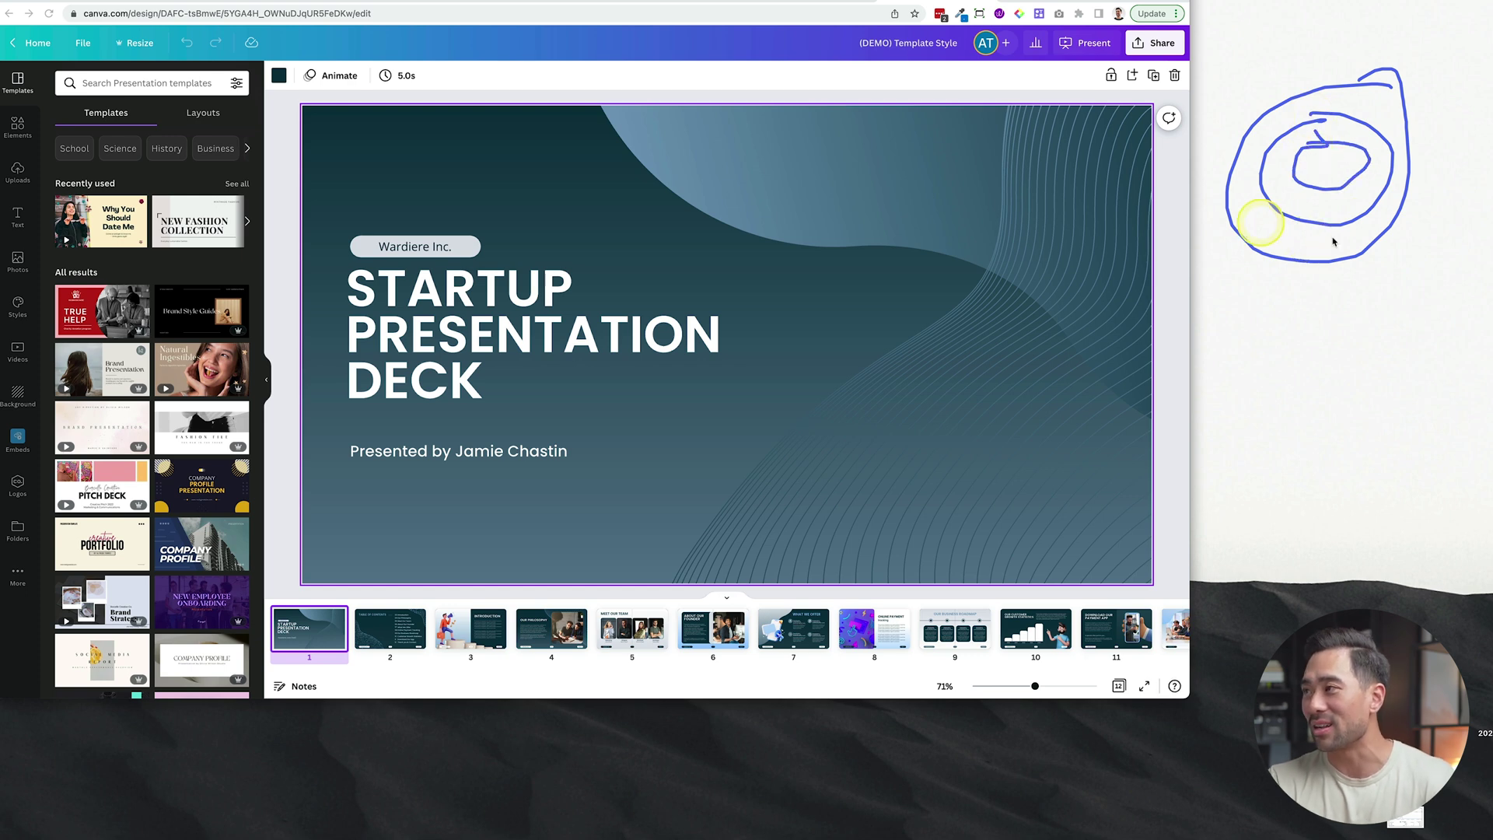